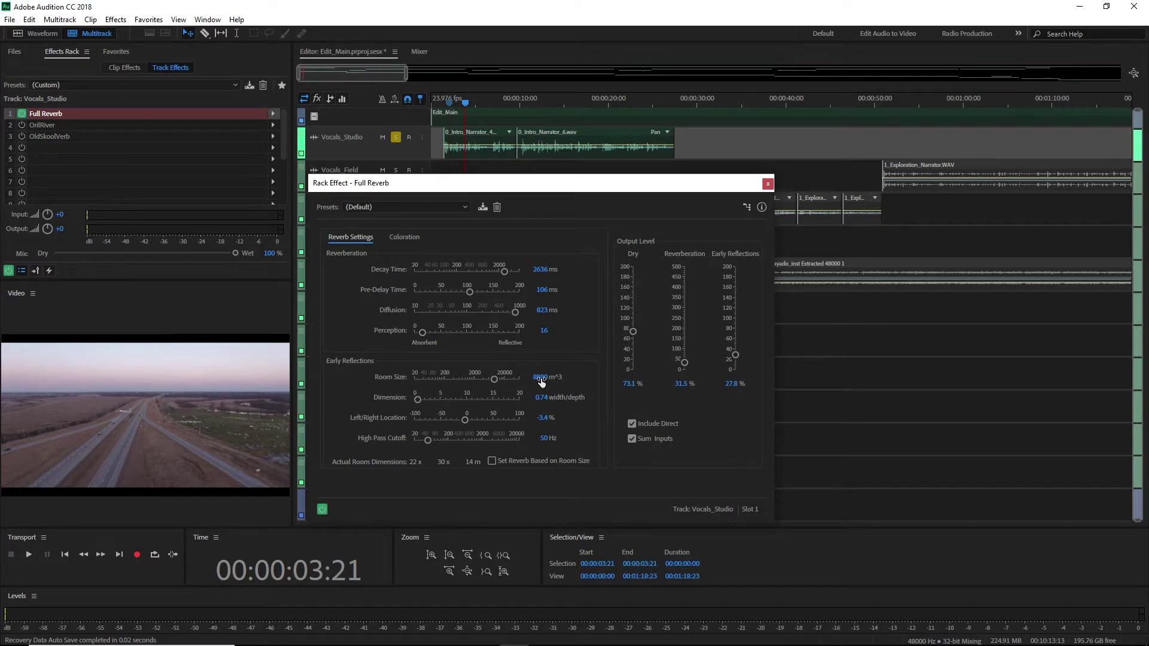
# Step: Set the Full Reverb on Vocals_Studio to follow the room size
pyautogui.click(492, 460)
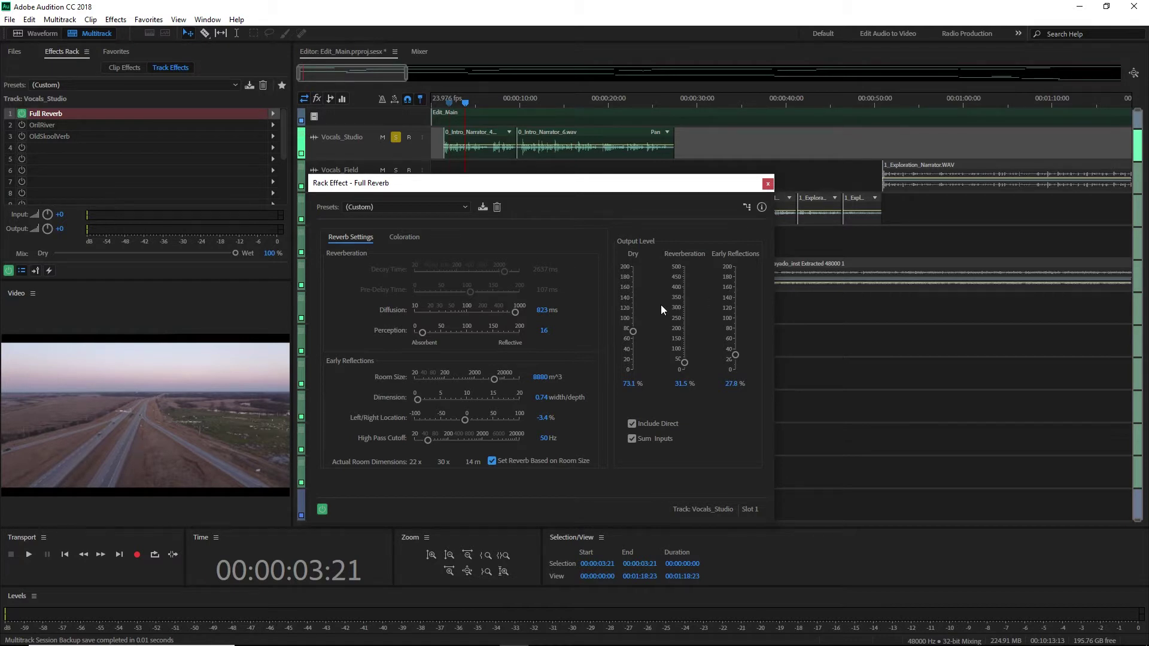
pyautogui.click(436, 207)
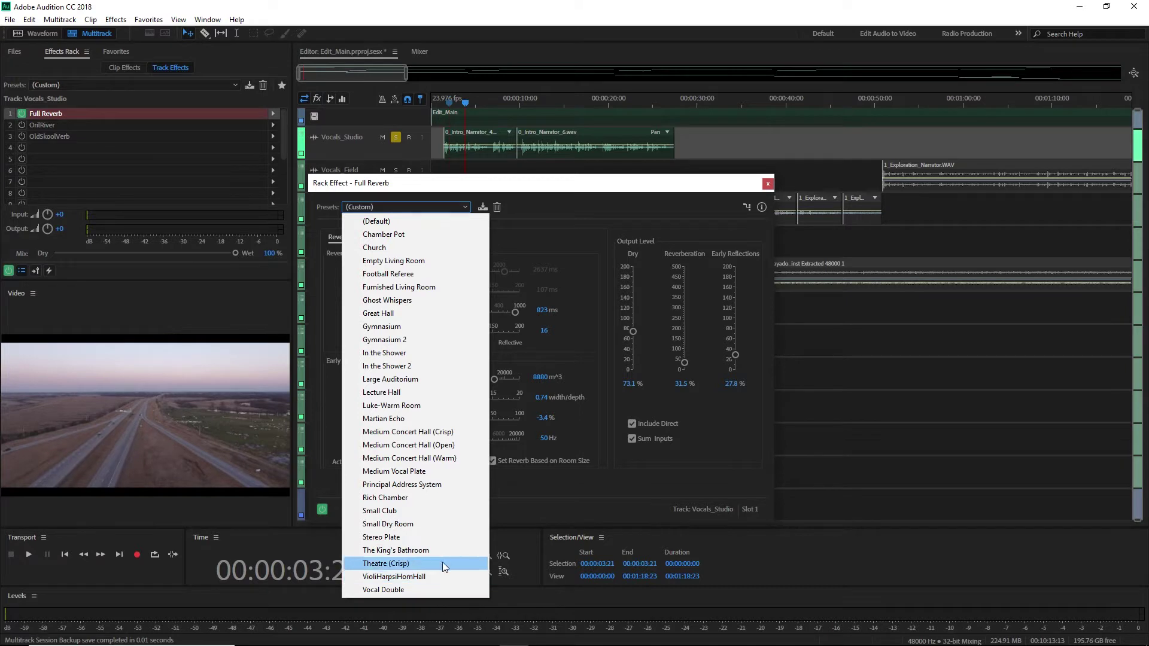
pyautogui.click(532, 488)
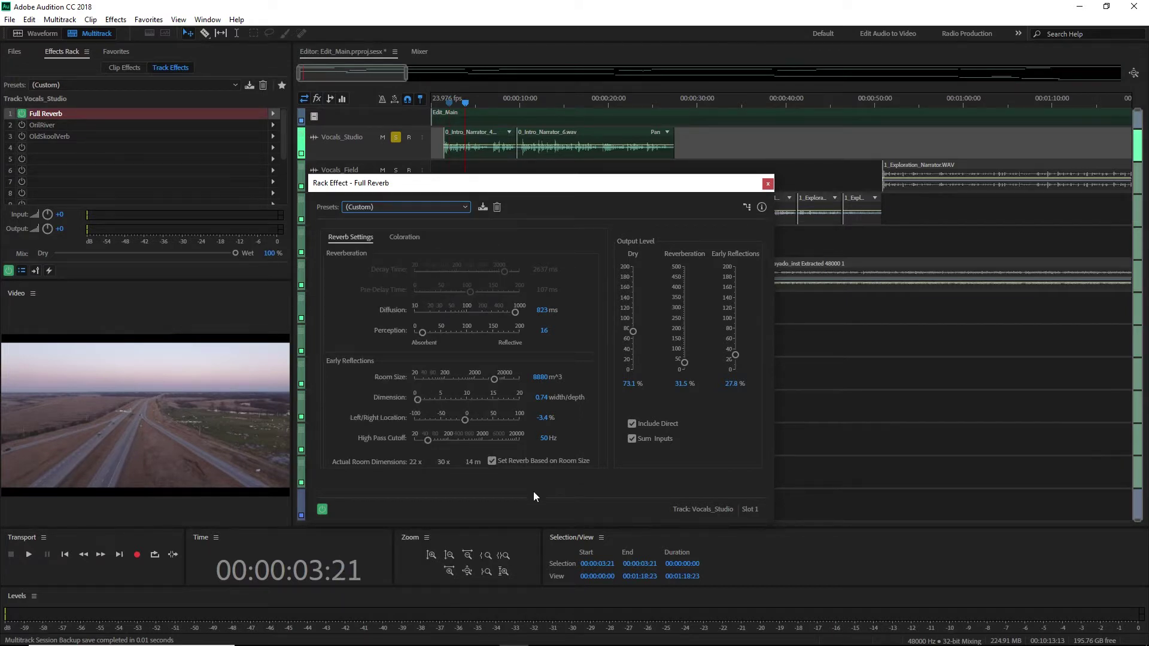
# Step: Load the Furnished Living Room preset in Full Reverb and view its coloration curve
pyautogui.click(456, 208)
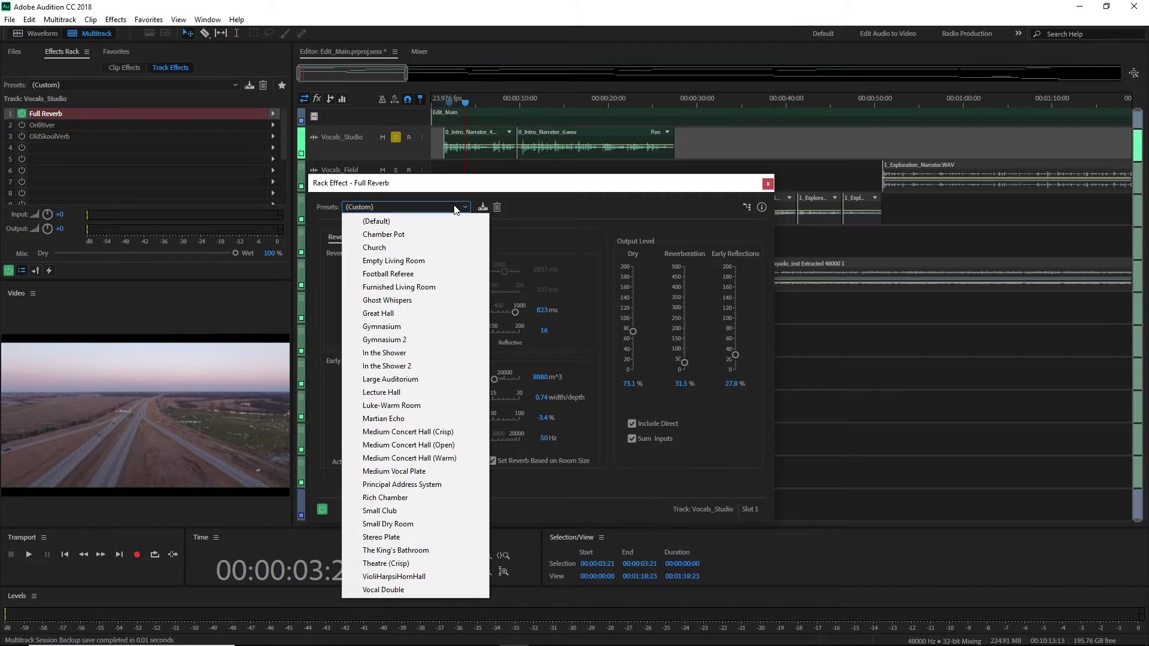
pyautogui.click(435, 287)
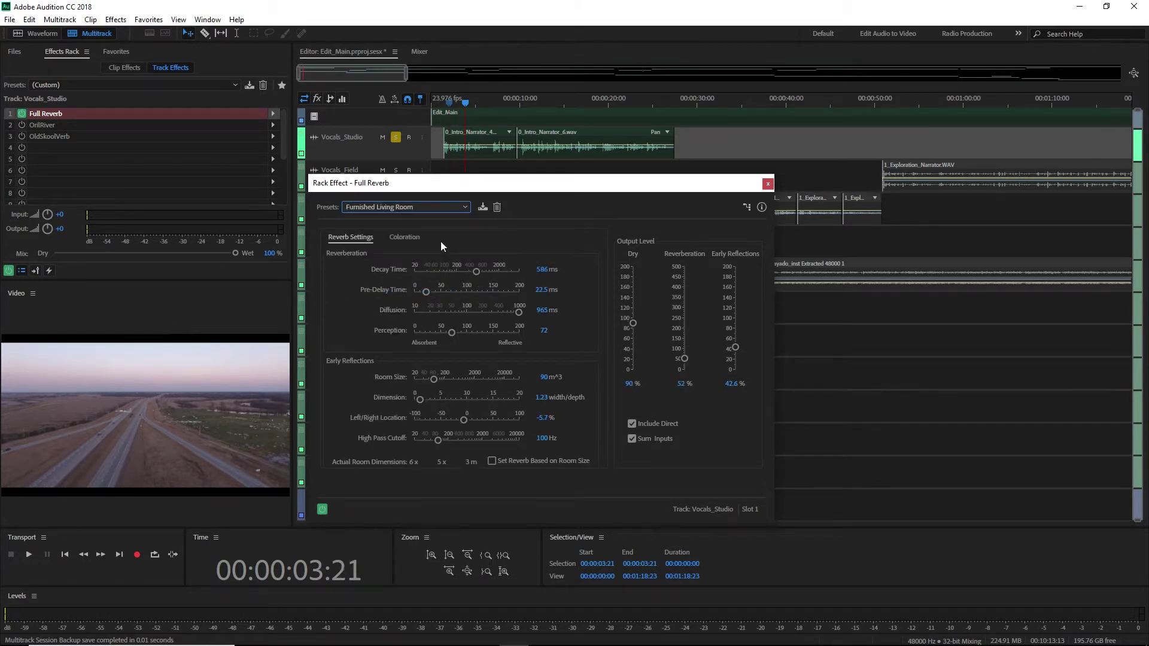
pyautogui.click(408, 239)
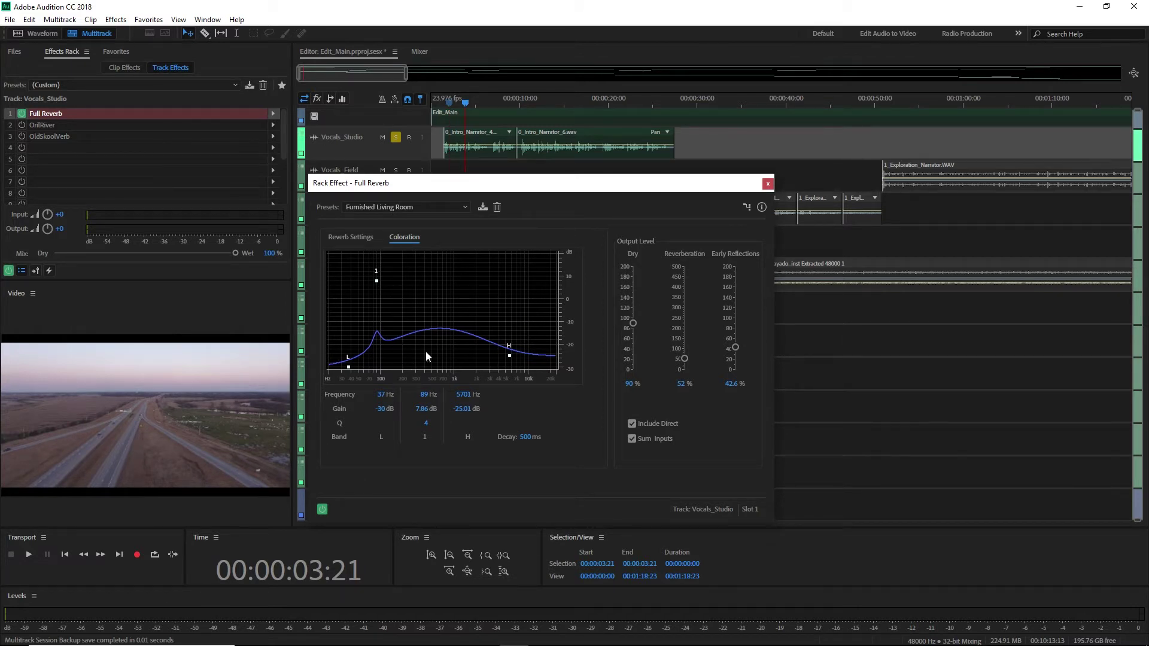
# Step: Restore the Default preset in Full Reverb and go back to its reverb settings
pyautogui.click(393, 205)
pyautogui.click(404, 220)
pyautogui.click(353, 238)
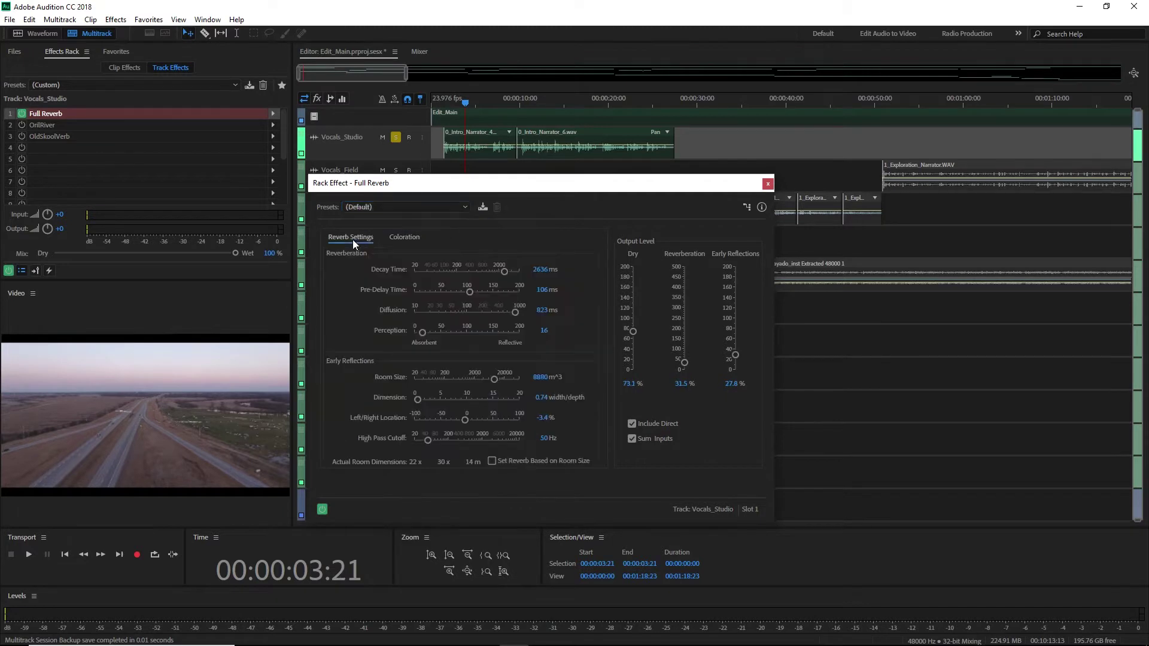
# Step: Bypass Full Reverb and play the Vocals_Studio narration dry from about 3 seconds
pyautogui.click(322, 507)
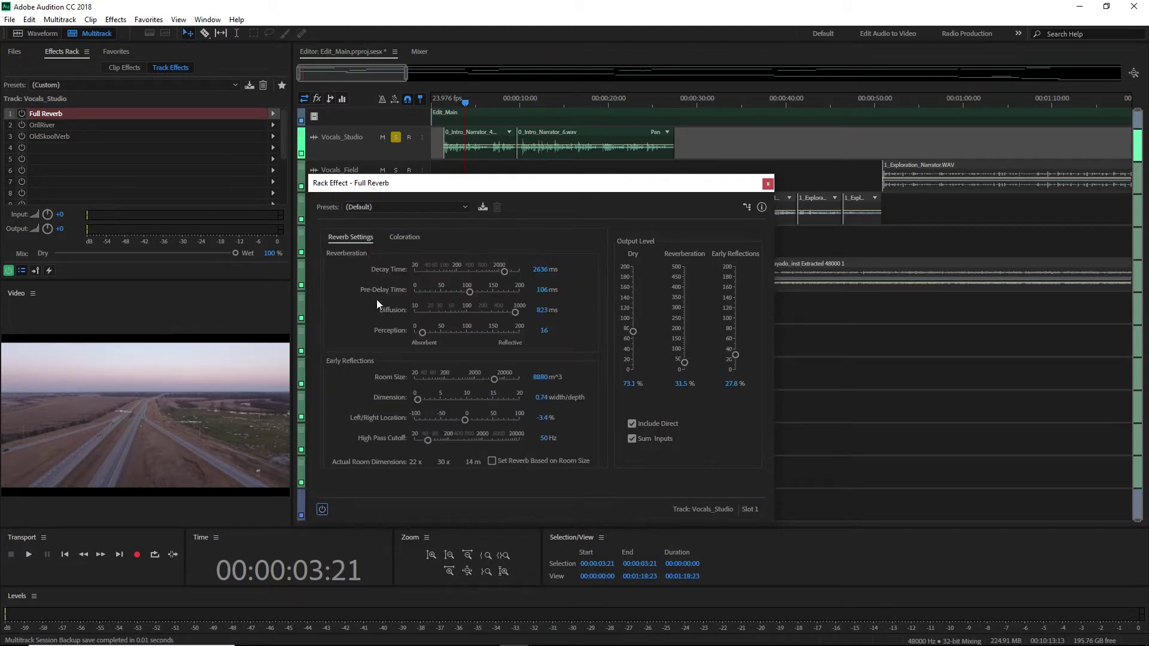
pyautogui.click(463, 117)
pyautogui.click(458, 99)
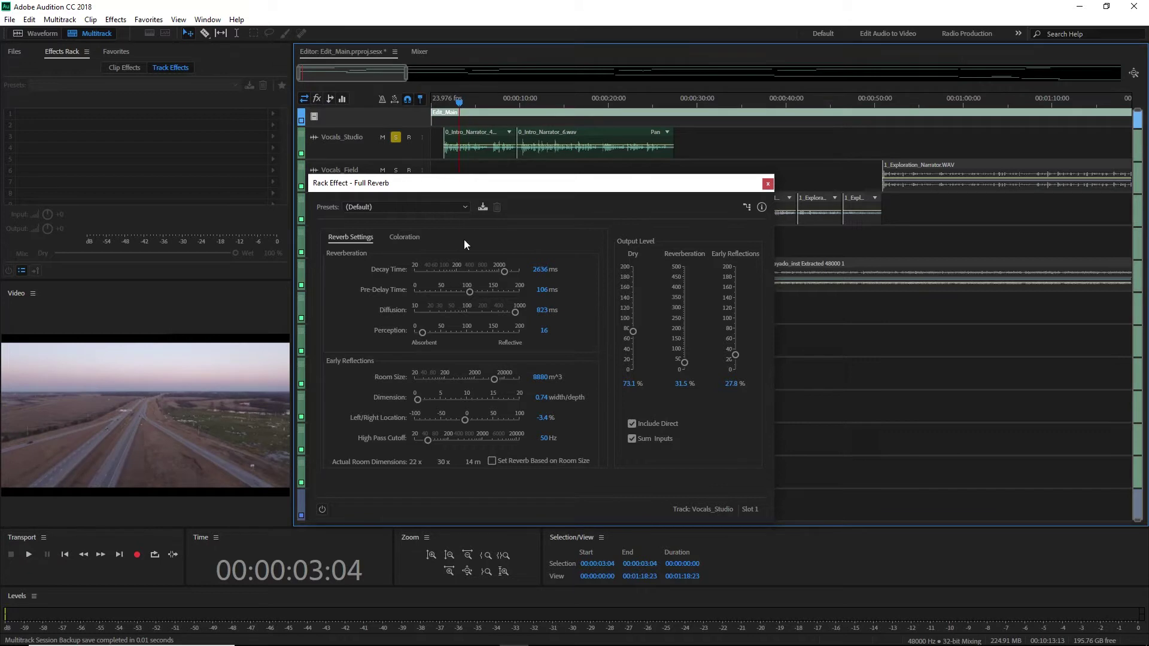
pyautogui.press('space')
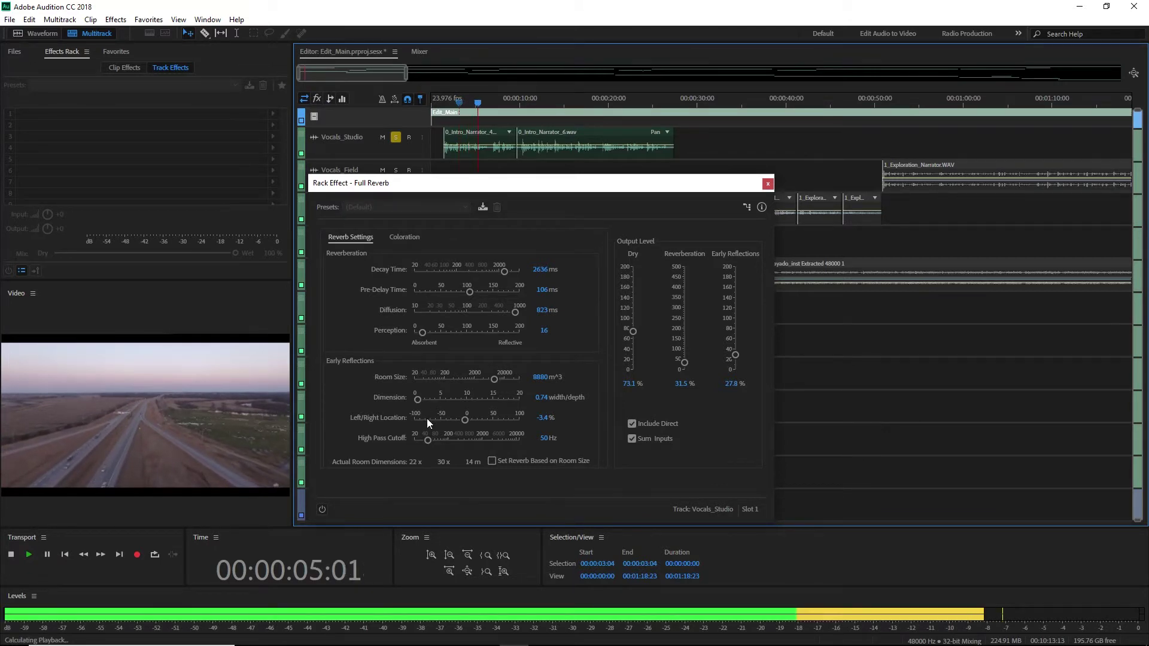
pyautogui.press('space')
# Step: Turn Full Reverb back on and play the narration with the Default preset
pyautogui.click(321, 510)
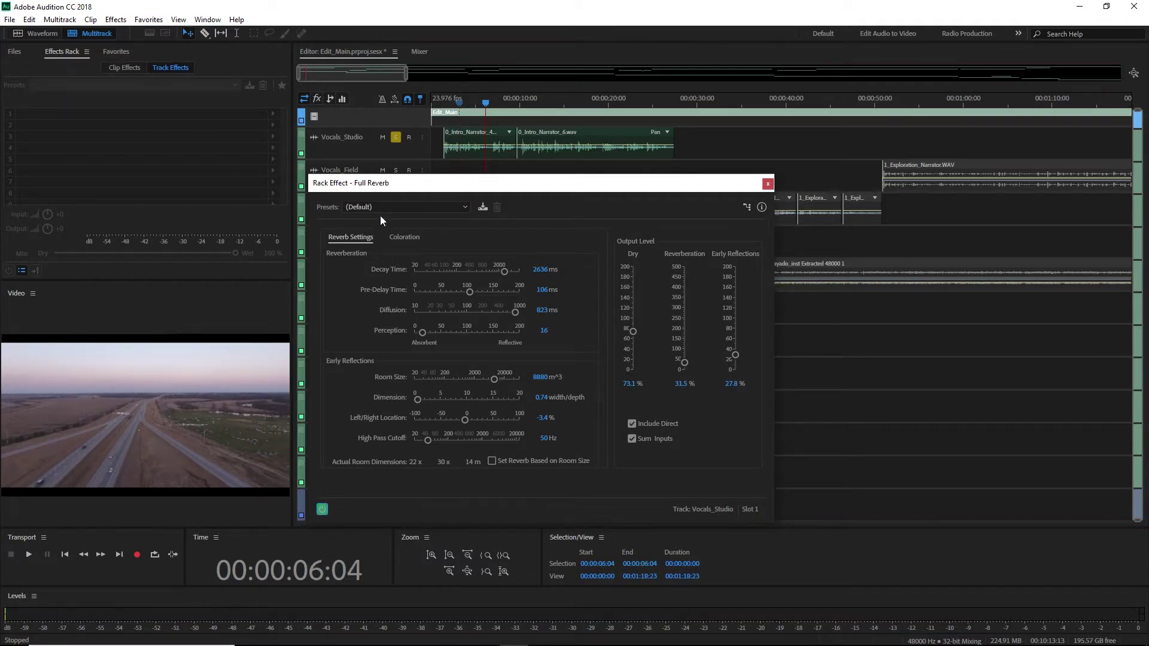
pyautogui.press('space')
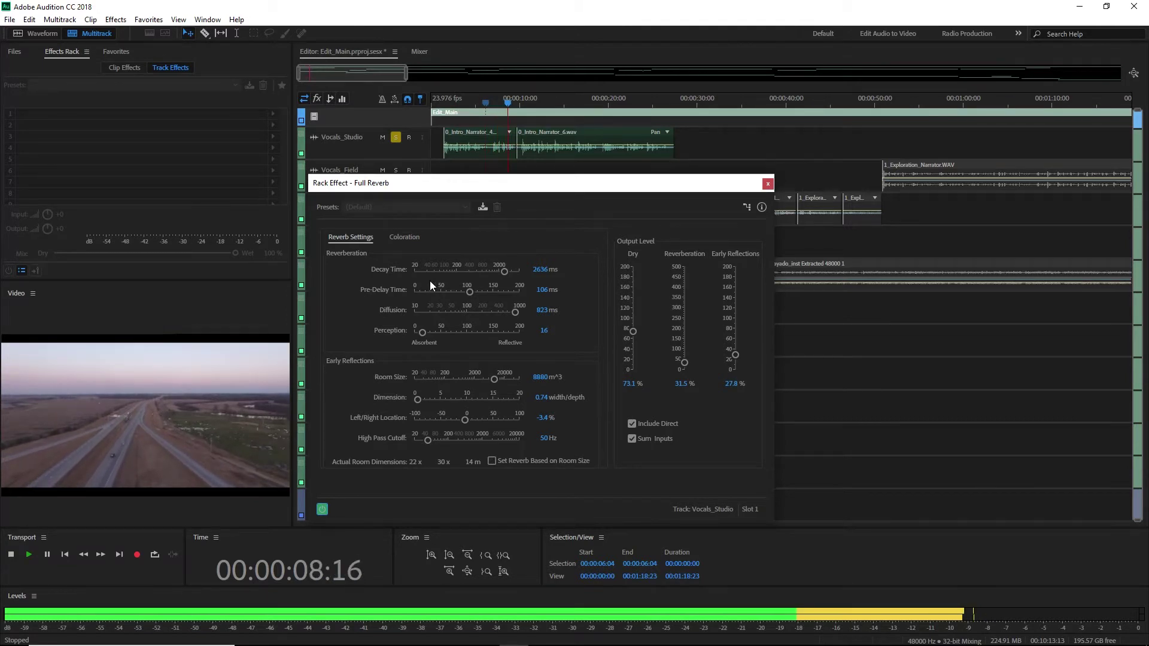
pyautogui.press('space')
# Step: Load the Empty Living Room preset in Full Reverb and play the narration from about 4 seconds
pyautogui.click(468, 99)
pyautogui.click(413, 207)
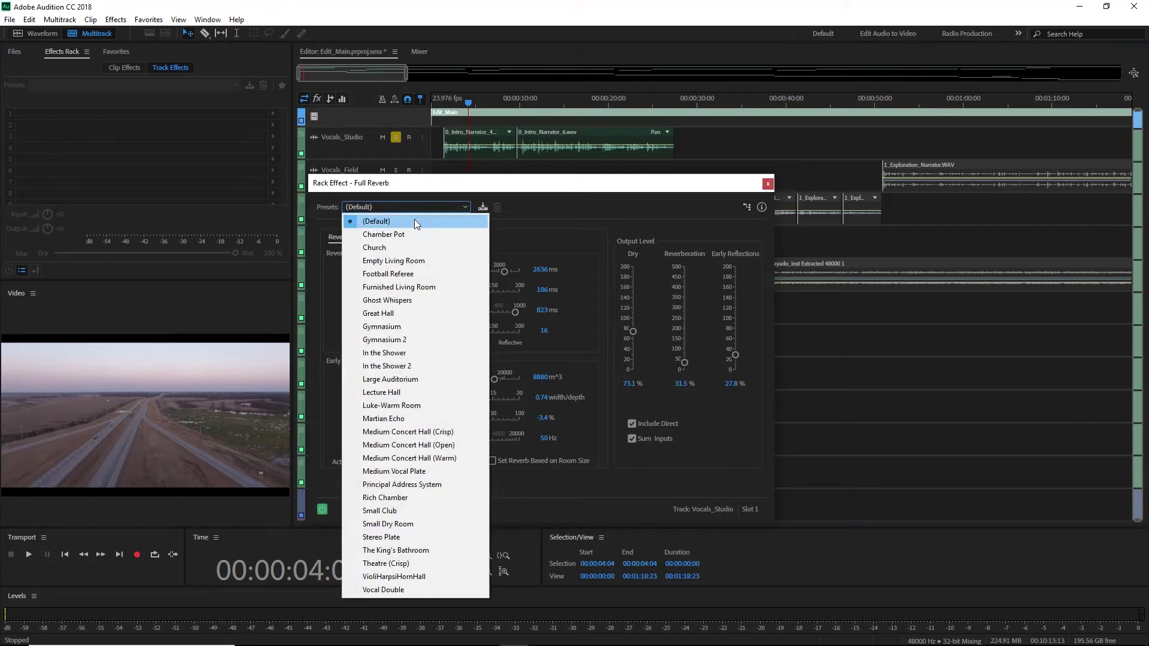
pyautogui.click(408, 261)
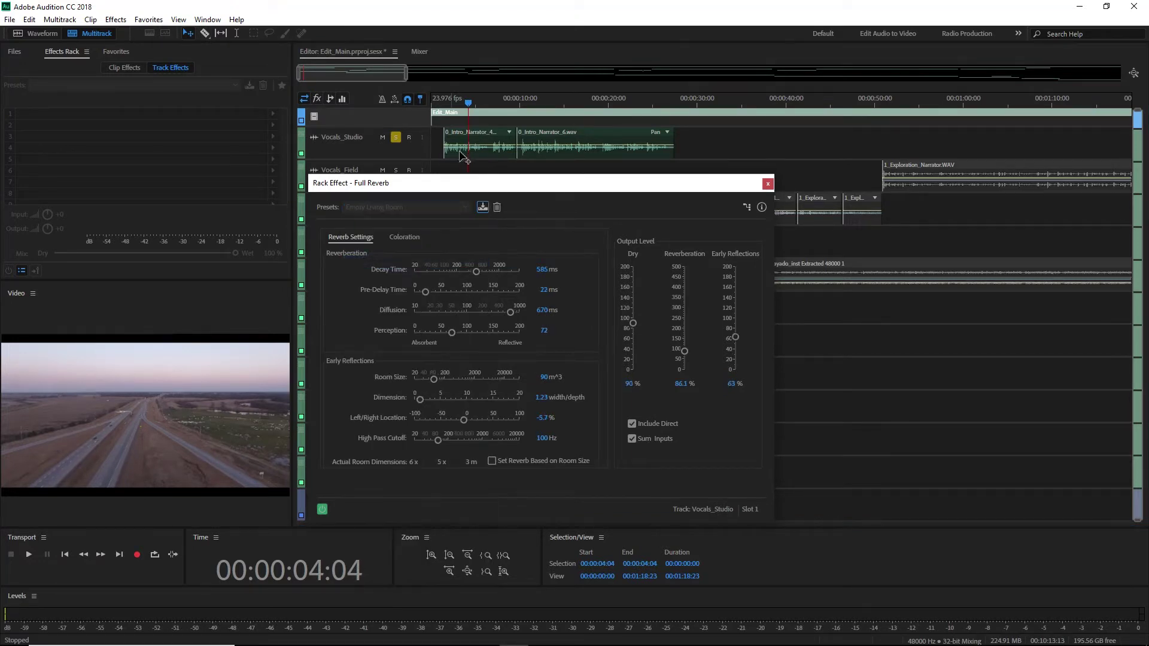
pyautogui.press('space')
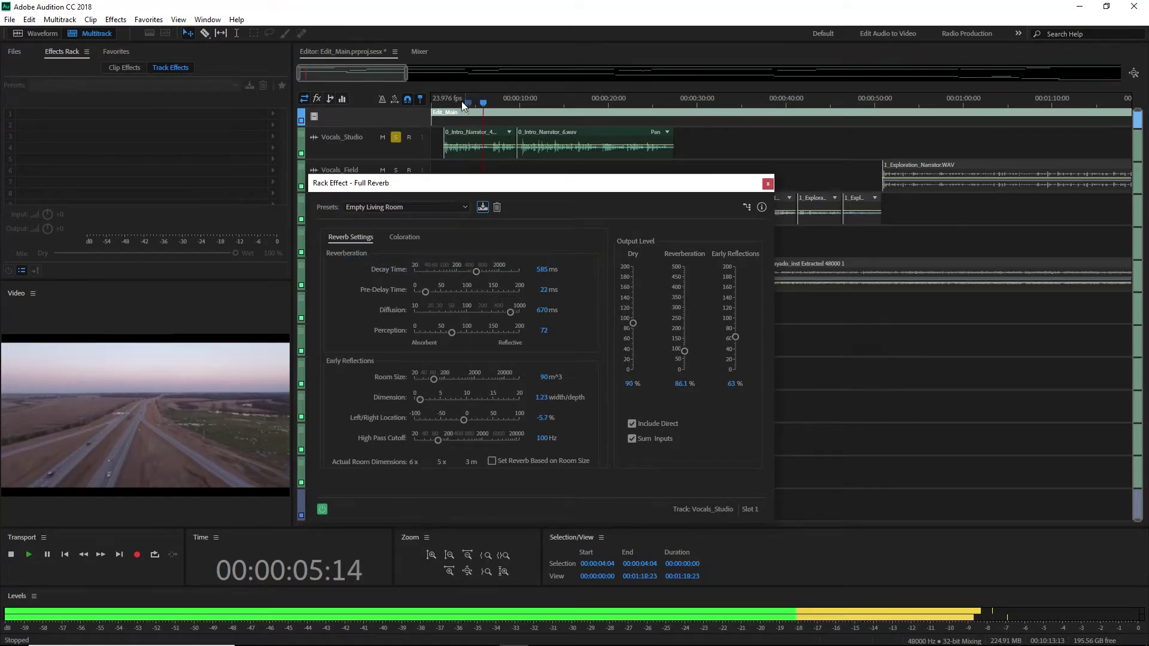
# Step: Return the playhead to about 3 seconds and audition the narration with the Furnished Living Room preset
pyautogui.click(461, 102)
pyautogui.click(445, 206)
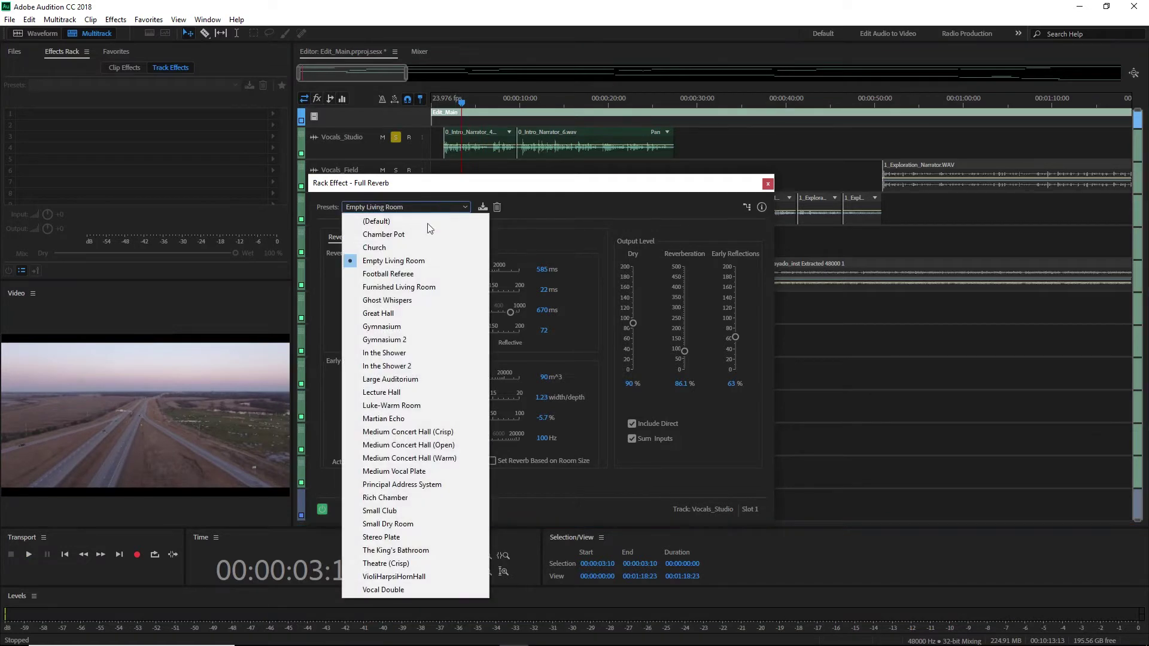
pyautogui.click(408, 286)
pyautogui.press('space')
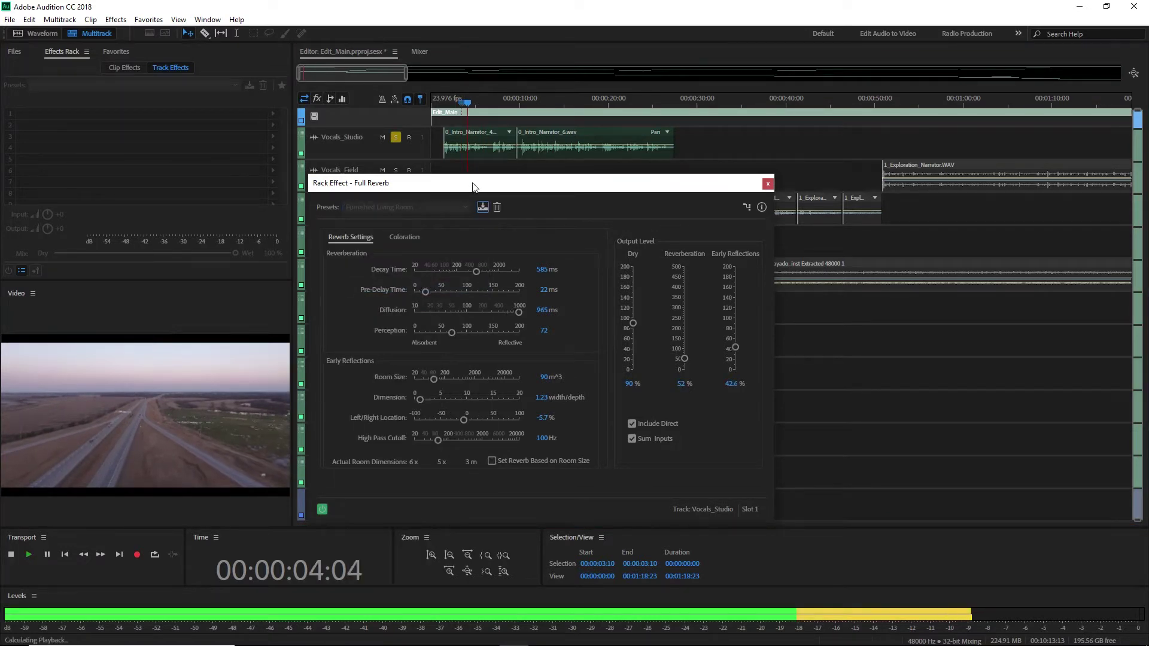
pyautogui.press('space')
# Step: Audition the start of the narration with Full Reverb's Large Auditorium preset
pyautogui.click(463, 104)
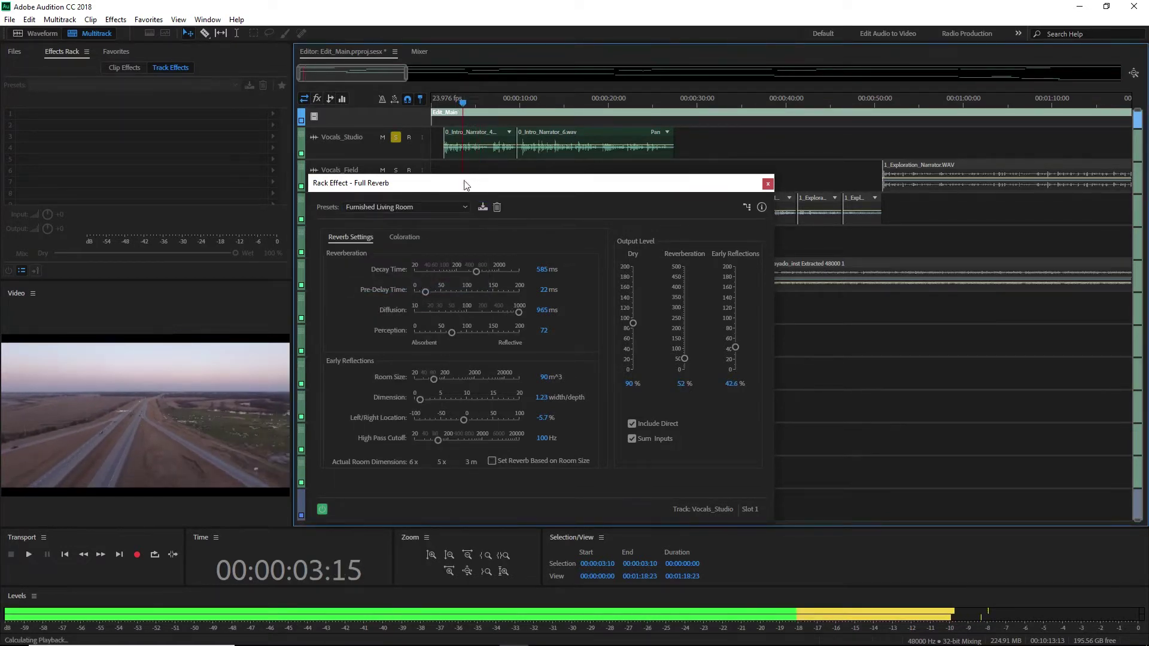
pyautogui.click(446, 206)
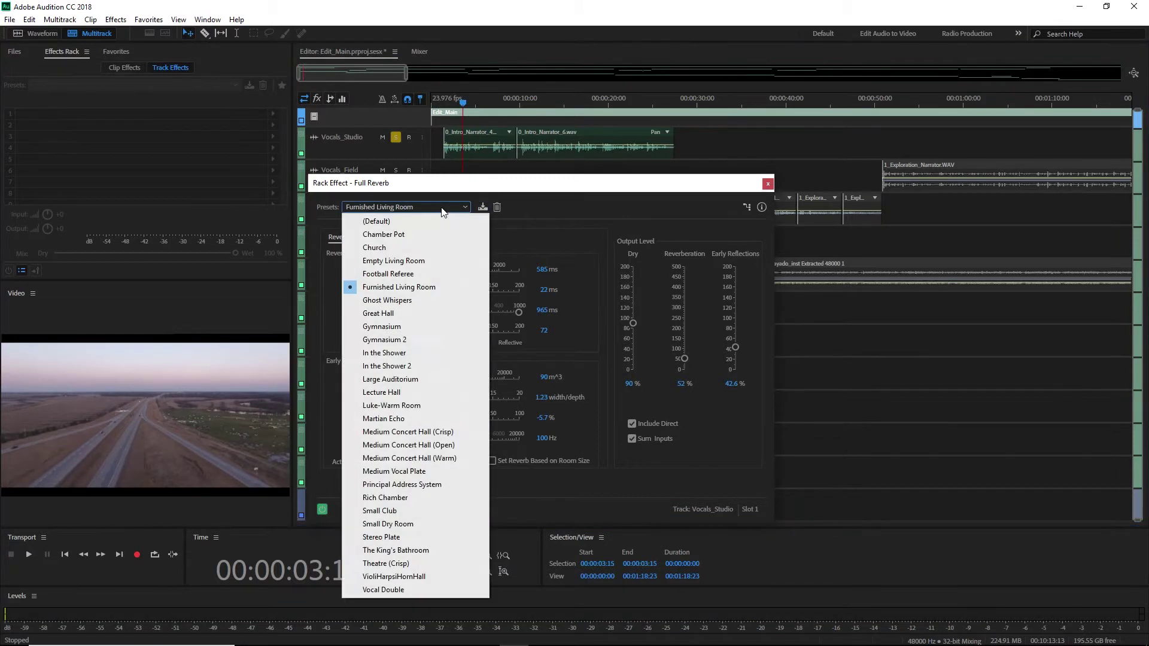
pyautogui.click(418, 380)
pyautogui.press('space')
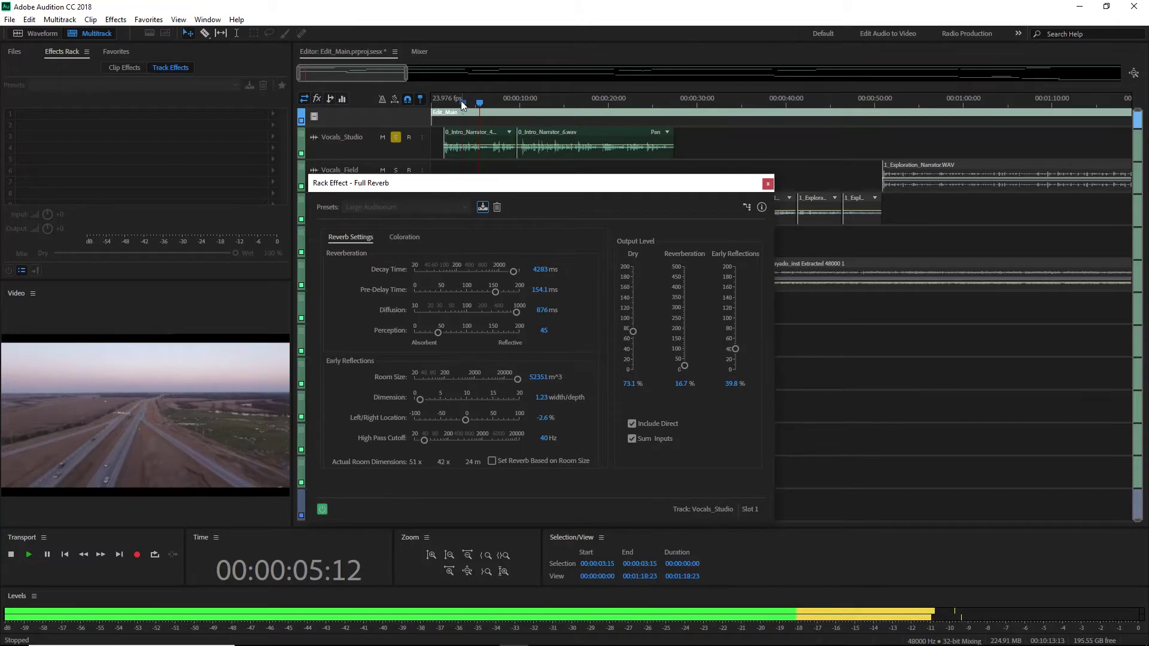
# Step: Load Full Reverb's Small Club preset, play the narration from about 3 seconds, and return the playhead to the clip's start
pyautogui.click(460, 100)
pyautogui.click(424, 207)
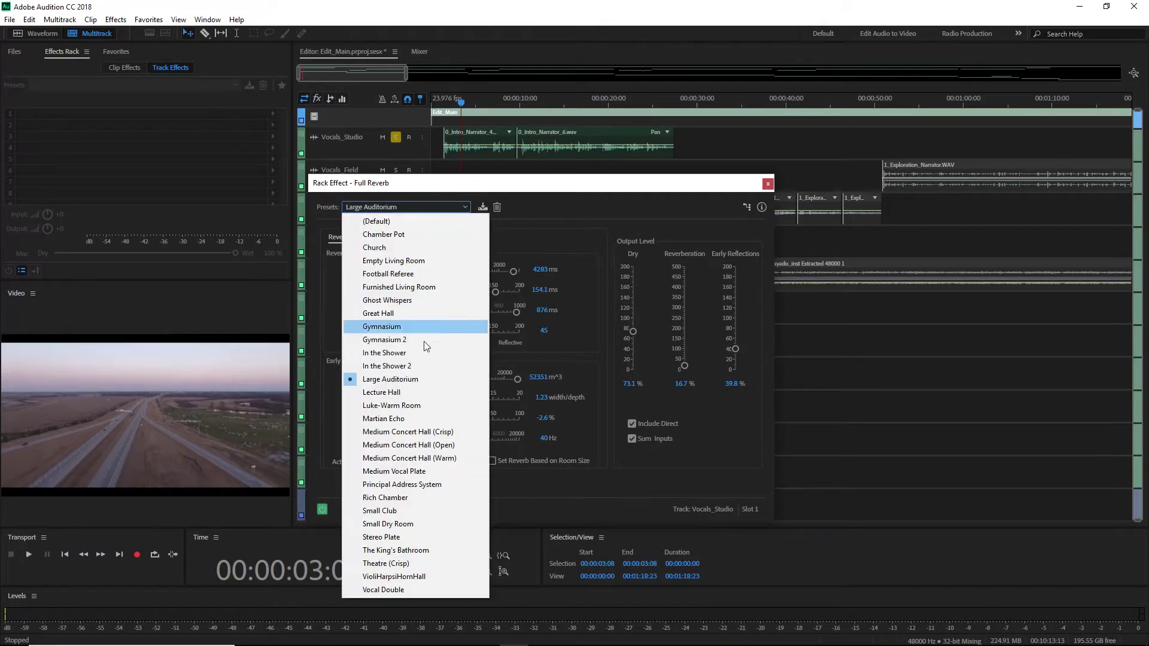
pyautogui.click(403, 511)
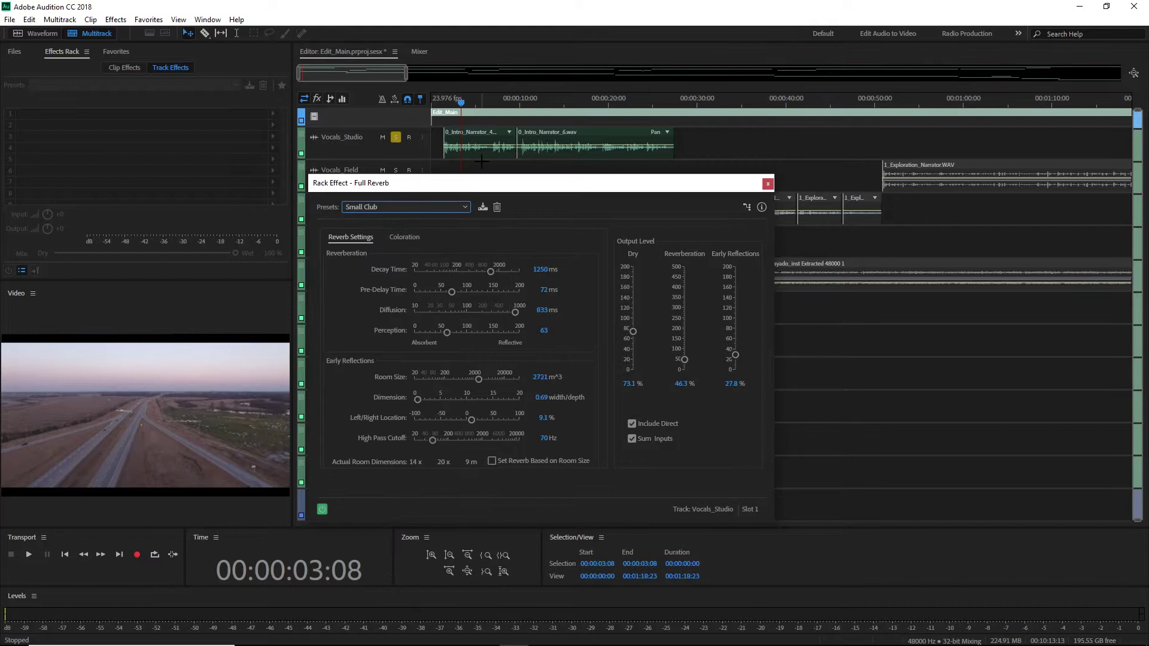
pyautogui.press('space')
pyautogui.click(457, 105)
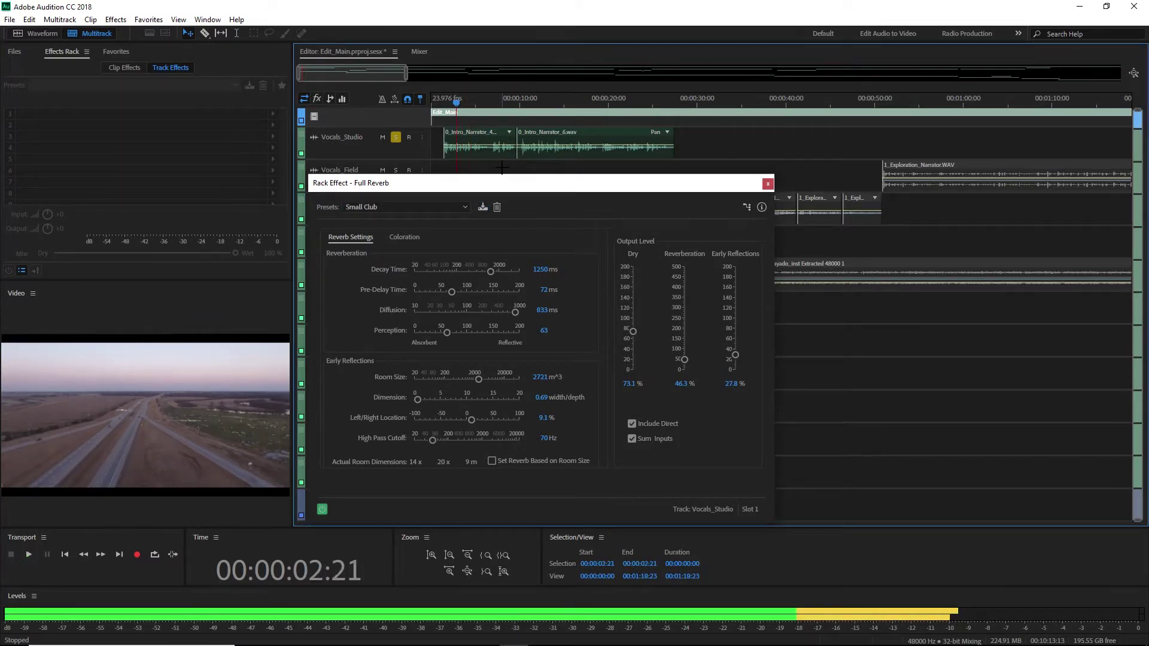
# Step: Close Full Reverb, switch the Vocals_Studio track to OrilRiver and open OrilRiver's settings clear of the timeline's first clips
pyautogui.click(767, 184)
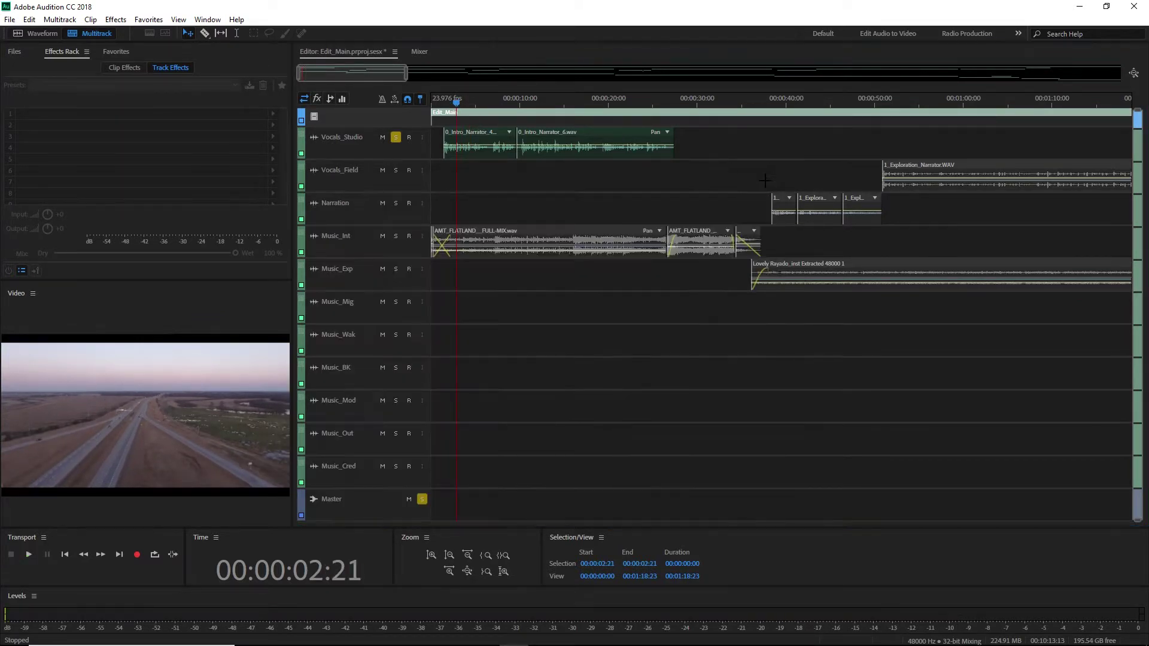
pyautogui.click(375, 155)
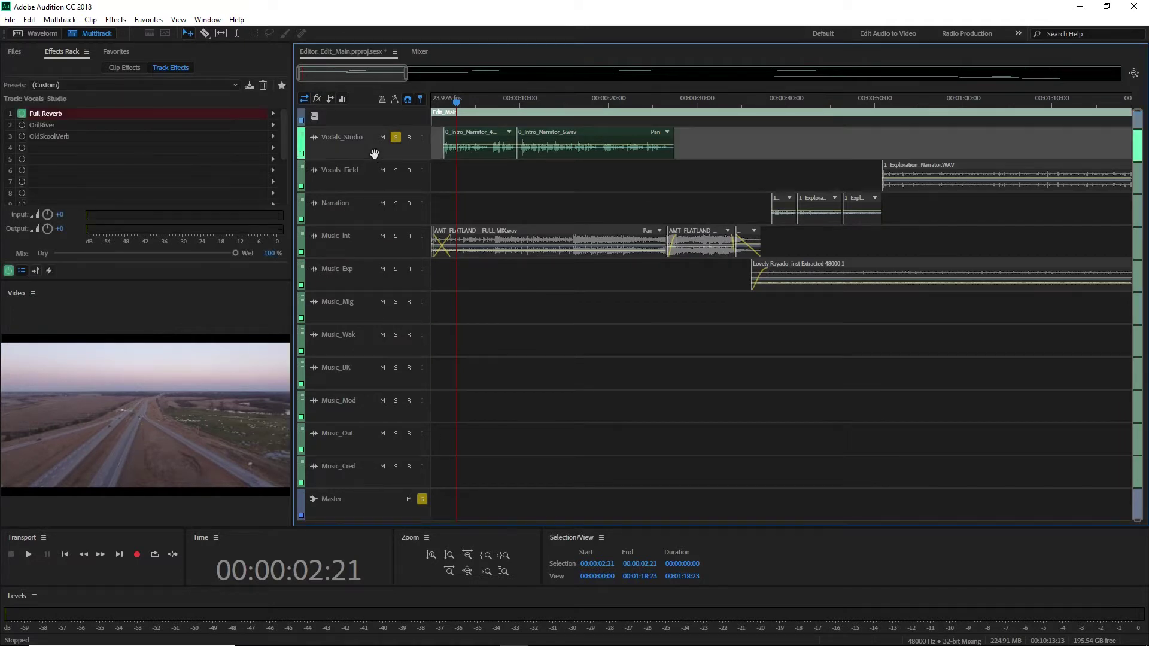
pyautogui.doubleClick(47, 124)
pyautogui.moveTo(455, 178); pyautogui.dragTo(368, 223)
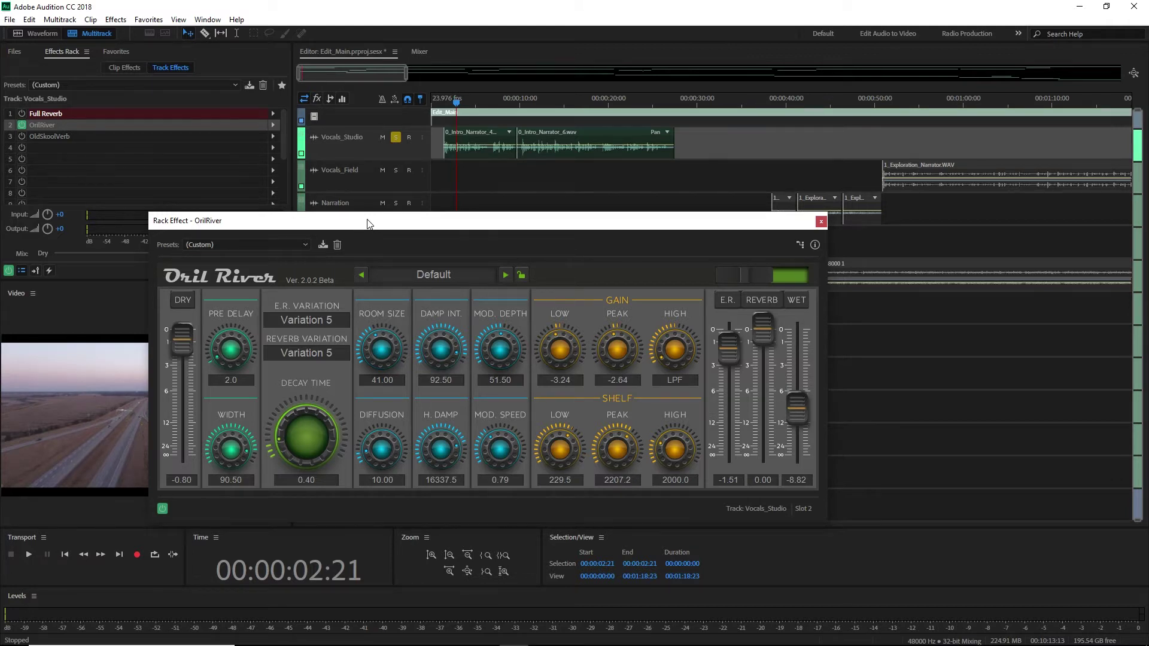
# Step: Load the Piano Hall preset in OrilRiver, play the narration, and return the playhead to 3 seconds
pyautogui.click(418, 281)
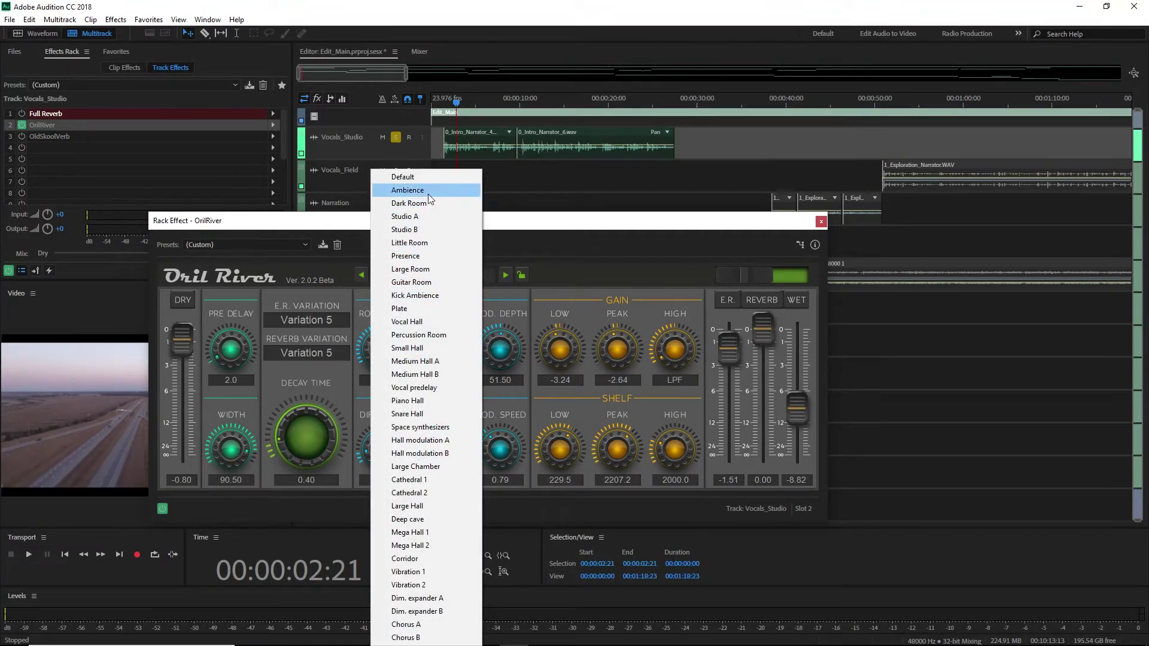
pyautogui.click(422, 400)
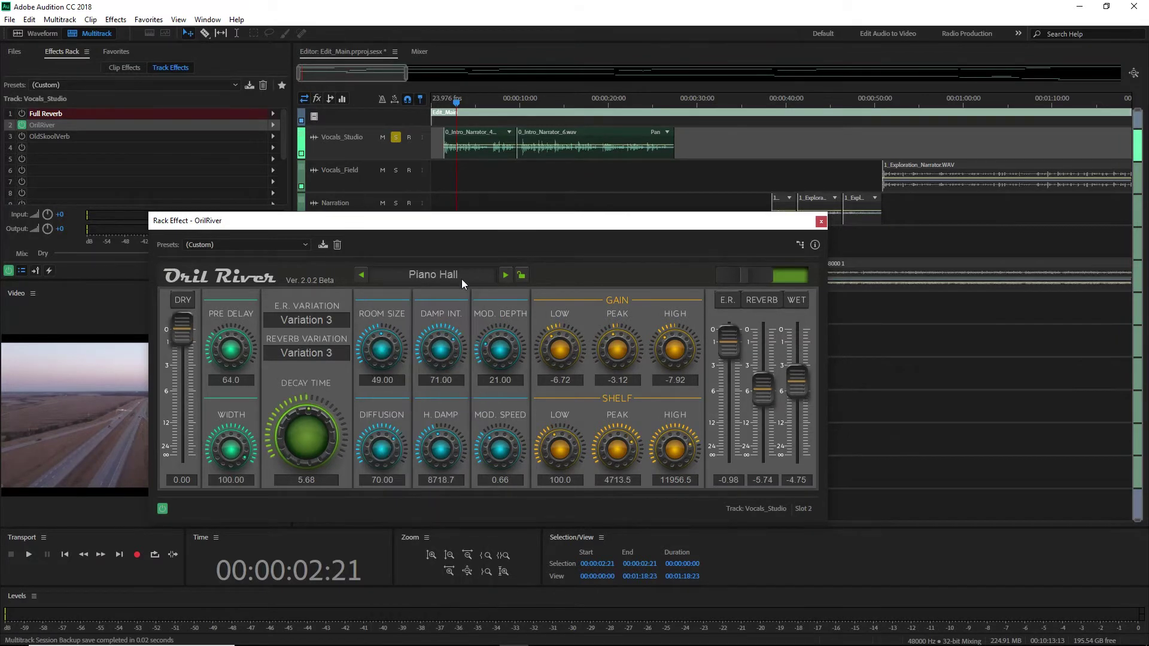
pyautogui.click(458, 111)
pyautogui.press('space')
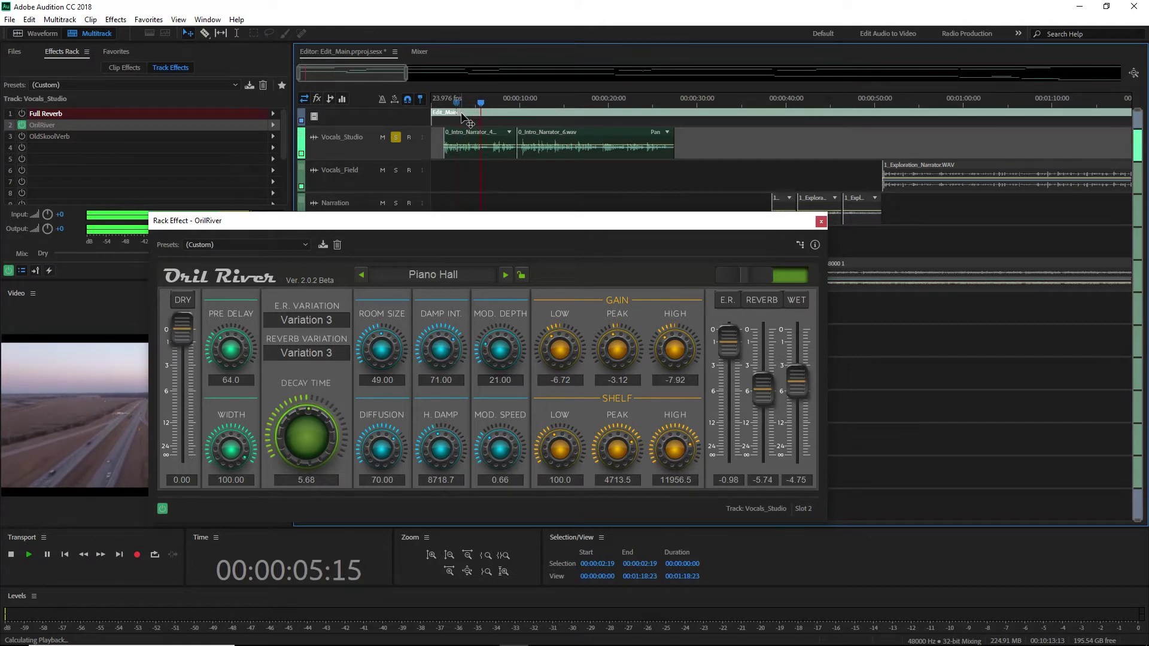
pyautogui.press('space')
pyautogui.click(459, 111)
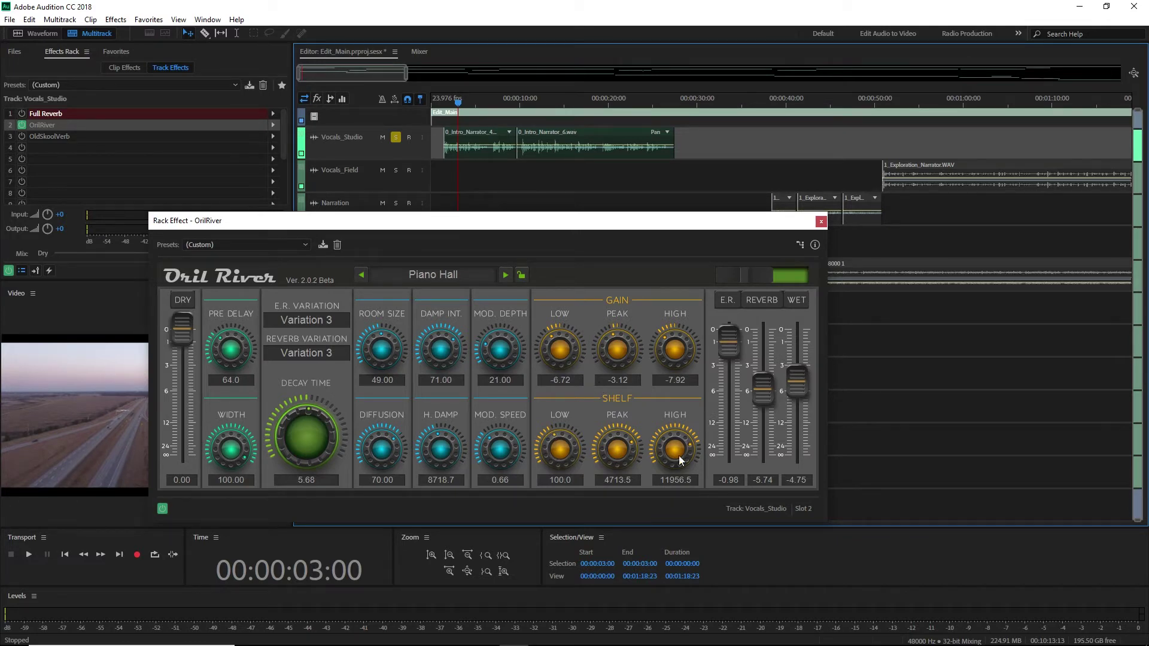
# Step: Load OrilRiver's Studio A preset, play the narration, and return the playhead to just before 3 seconds
pyautogui.click(453, 276)
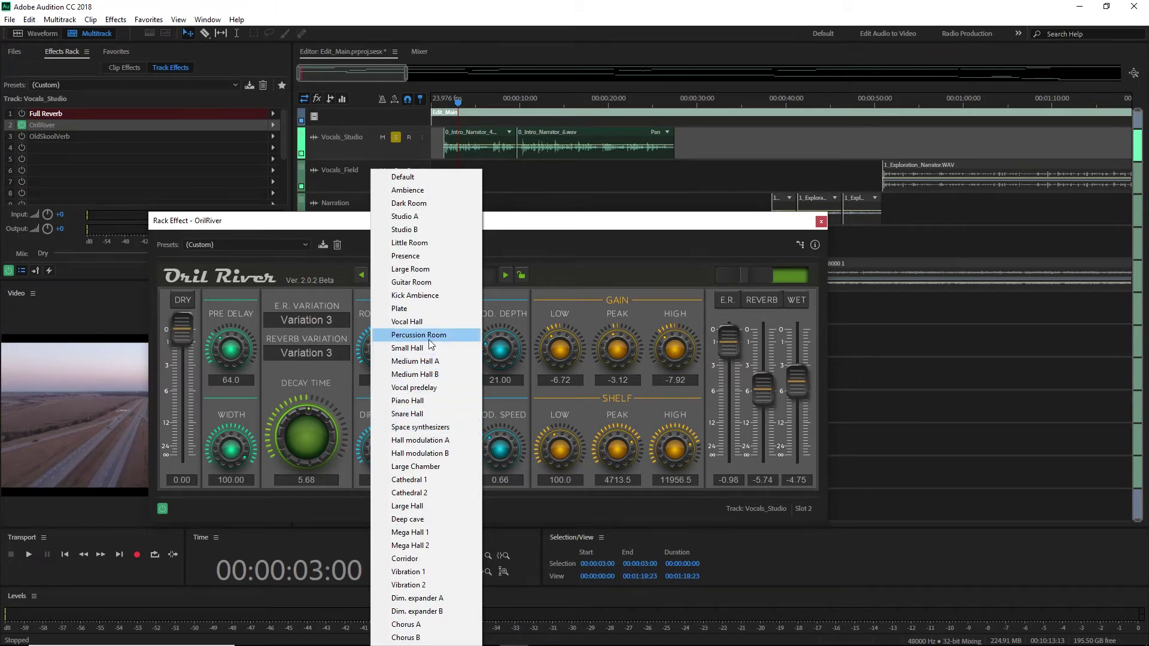
pyautogui.click(435, 218)
pyautogui.press('space')
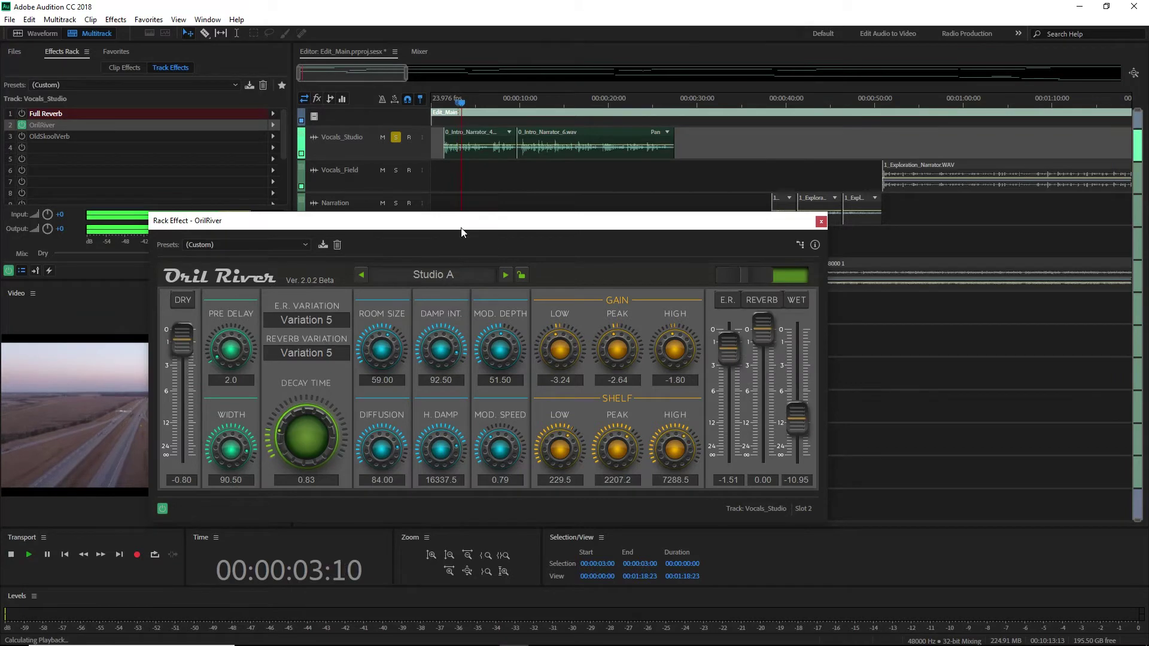
pyautogui.click(456, 111)
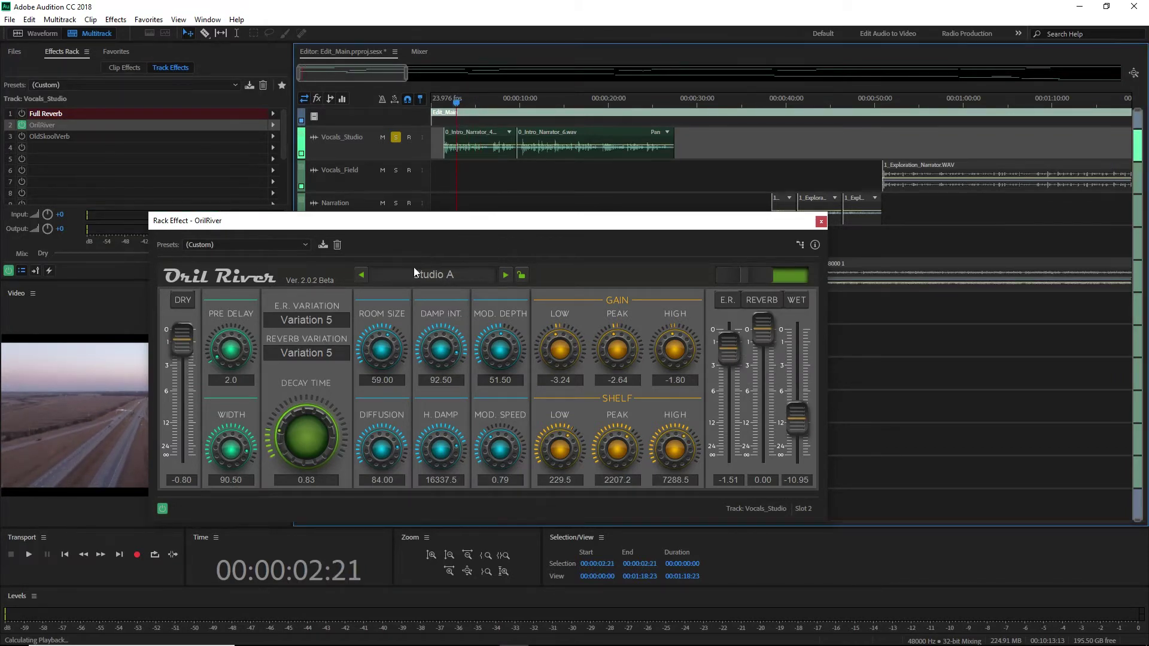
# Step: Load the Large Room preset in OrilRiver and play the narration with it
pyautogui.click(427, 274)
pyautogui.click(423, 269)
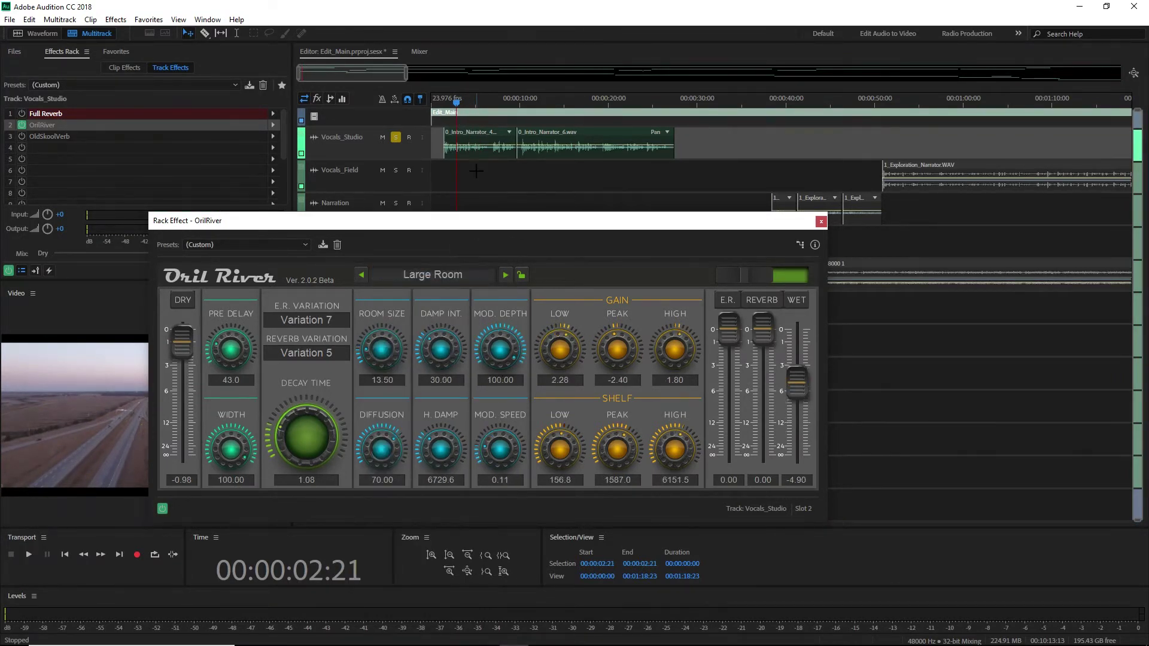
pyautogui.press('space')
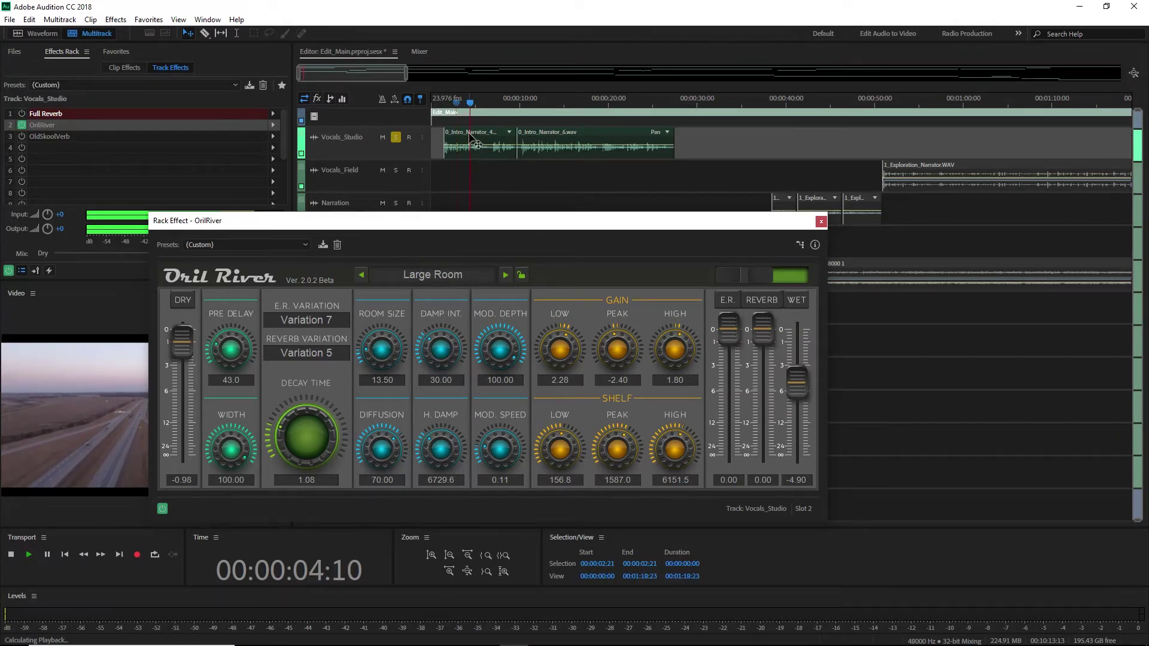
# Step: Load the Piano Hall preset in OrilRiver, play the narration from 3 seconds, and return the playhead to 00:00:03:05
pyautogui.click(459, 111)
pyautogui.click(435, 274)
pyautogui.click(415, 400)
pyautogui.press('space')
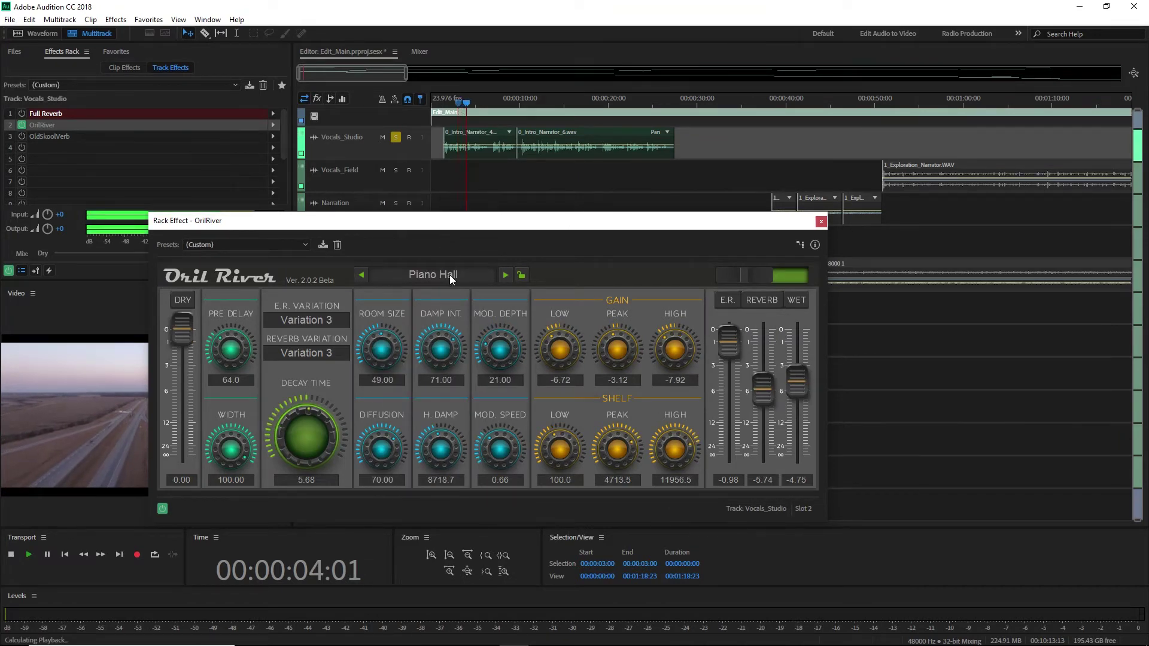
pyautogui.click(460, 111)
# Step: Load OrilRiver's Cathedral 1 preset and play the narration through it
pyautogui.click(443, 276)
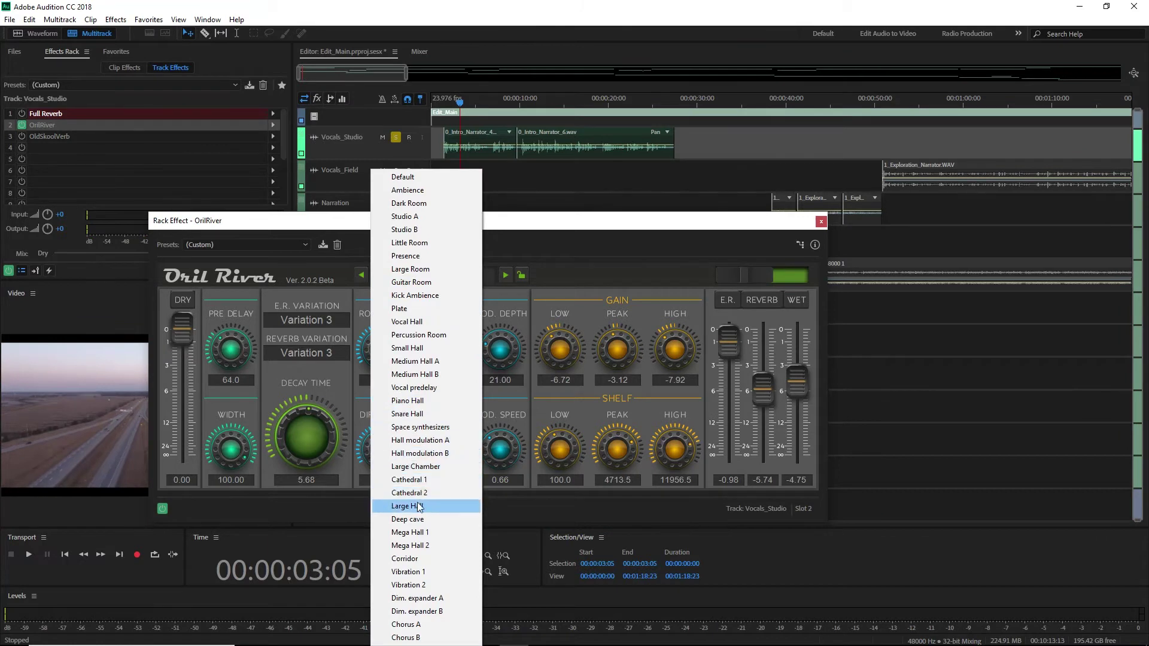
pyautogui.click(419, 479)
pyautogui.press('space')
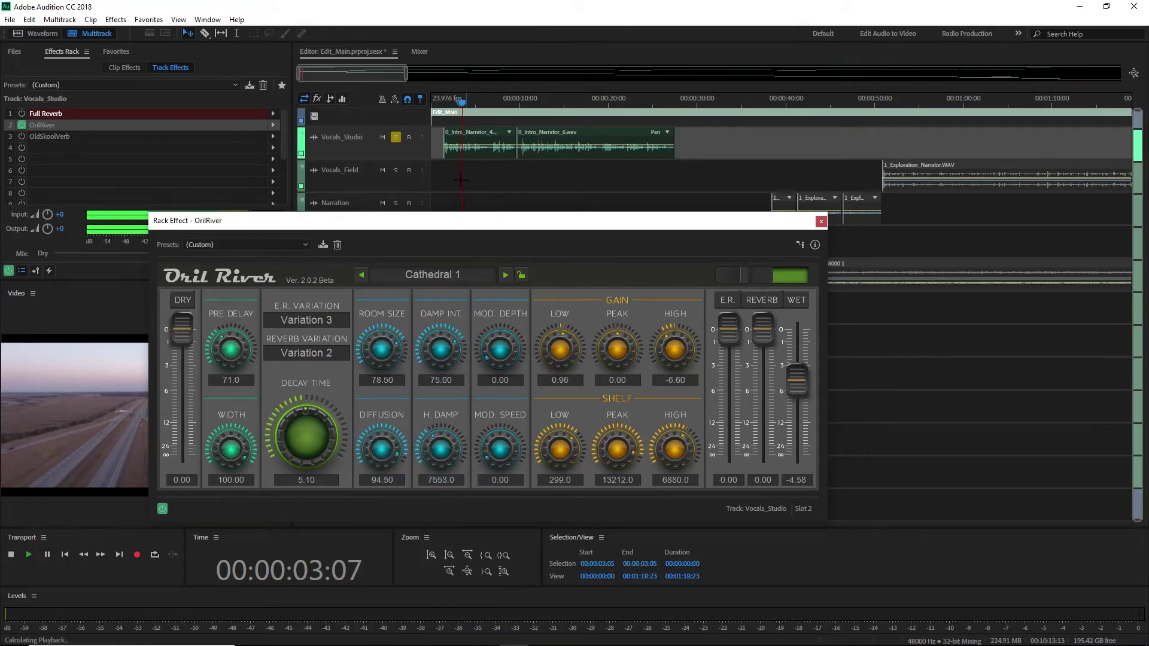
pyautogui.click(464, 112)
# Step: Load the Corridor preset in OrilRiver, play the narration, and return the playhead to 00:00:03:08
pyautogui.click(431, 274)
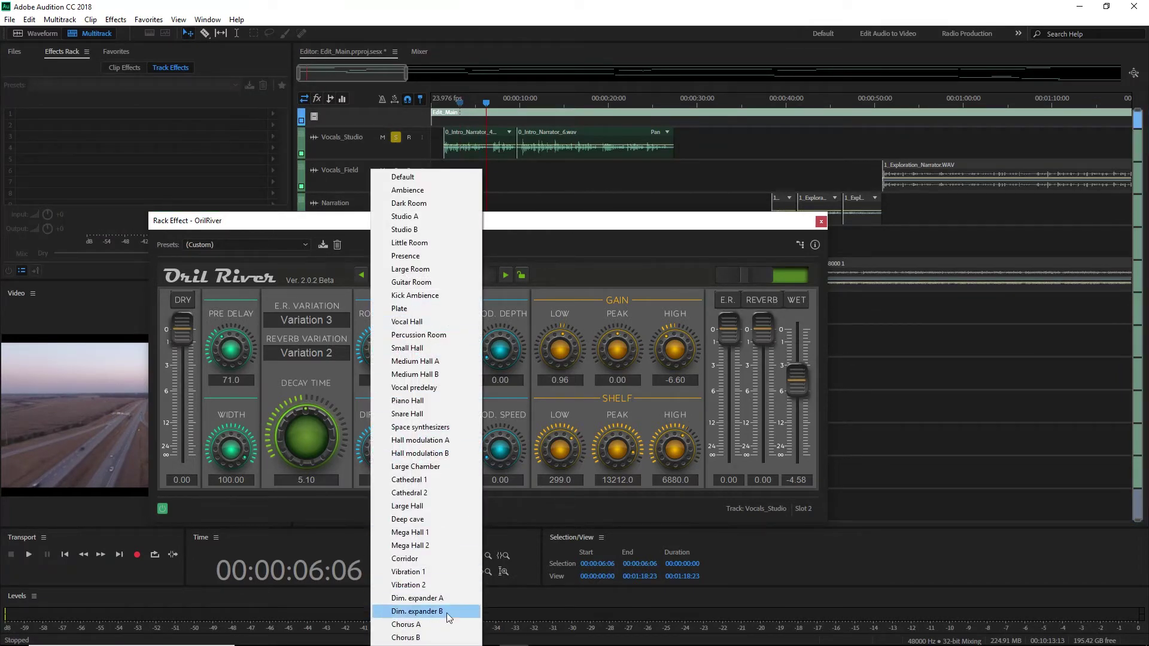
pyautogui.click(405, 558)
pyautogui.press('space')
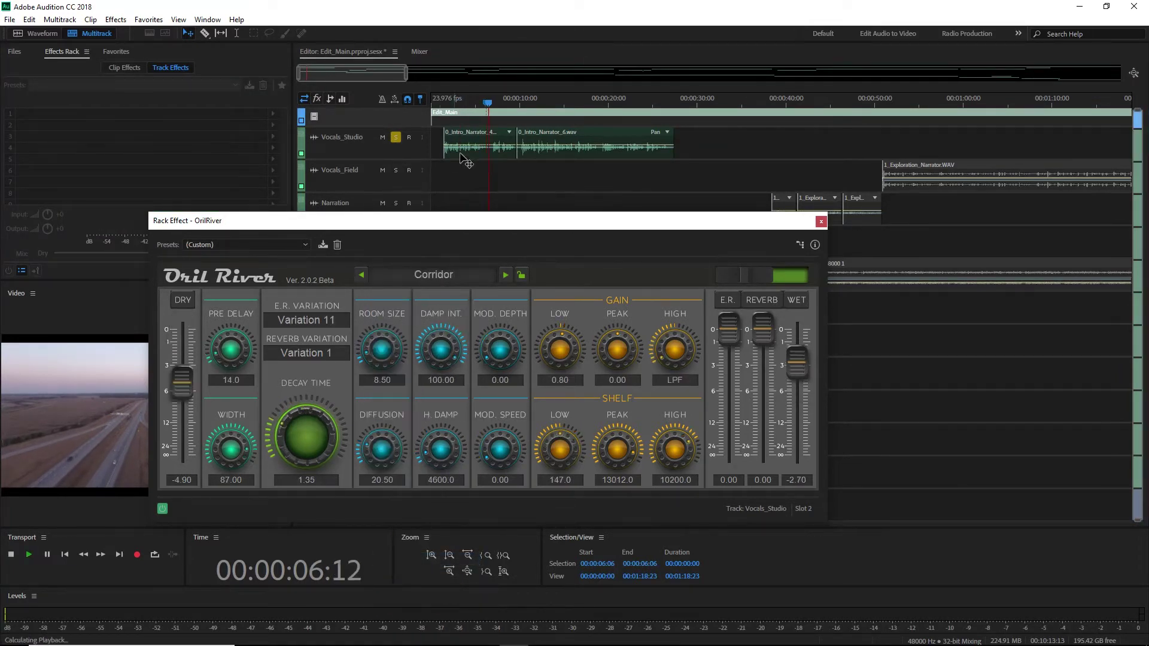
pyautogui.click(461, 105)
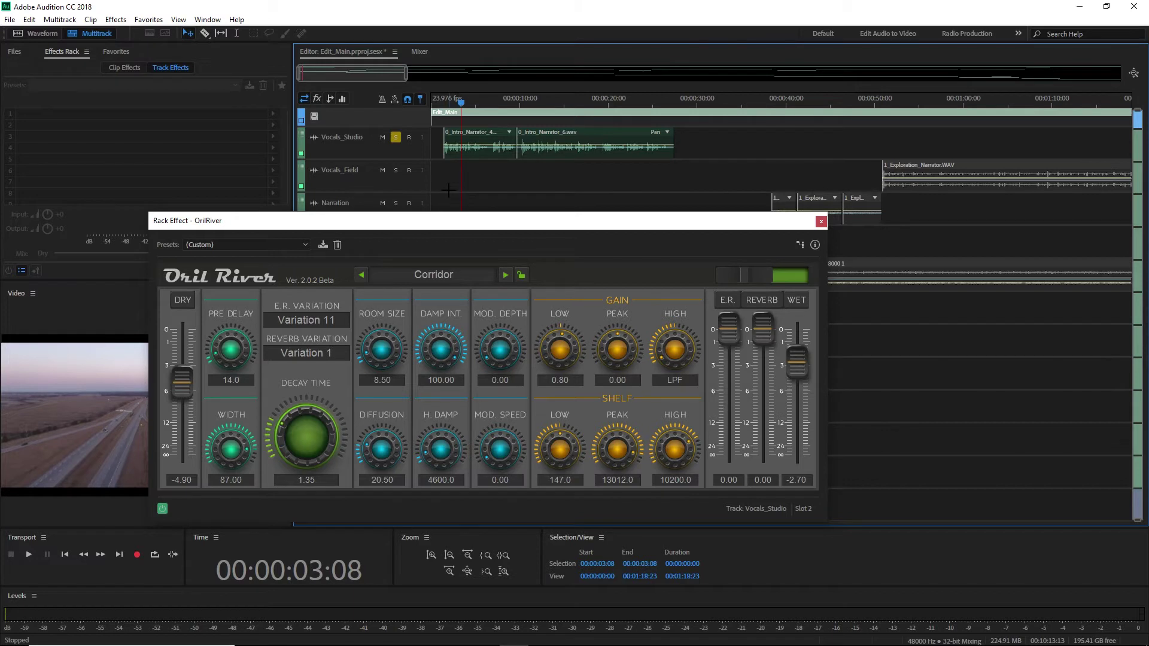
# Step: Close OrilRiver, switch the Vocals_Studio track to OldSkoolVerb and open OldSkoolVerb's settings clear of the upper tracks' clips
pyautogui.click(821, 223)
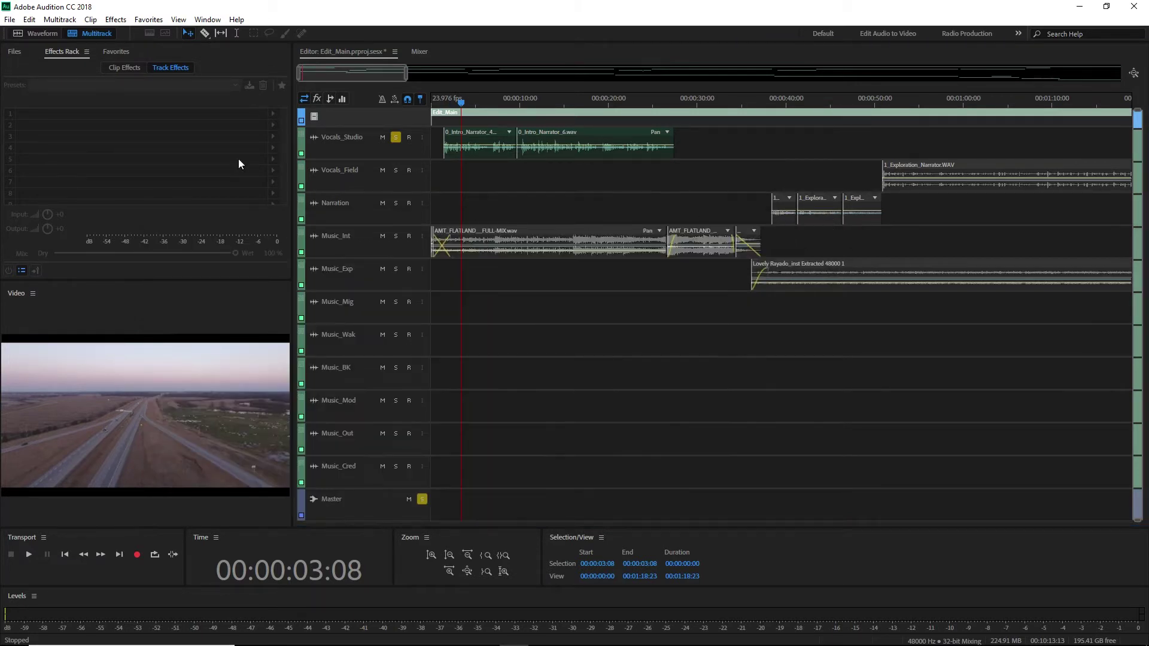
pyautogui.click(372, 148)
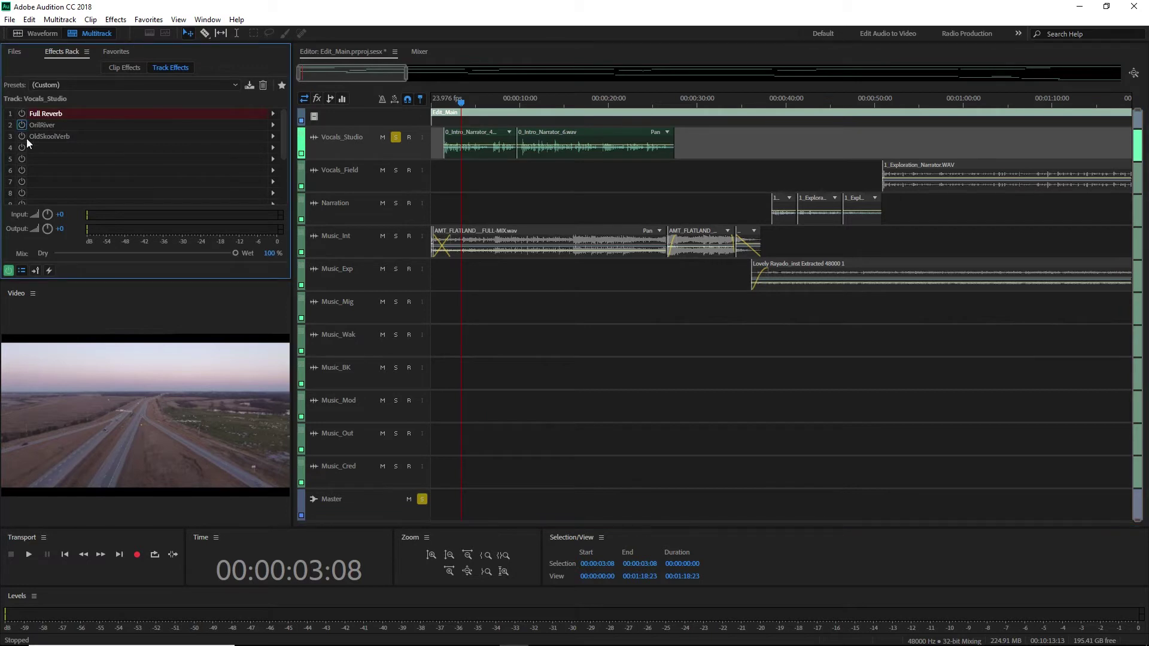
pyautogui.doubleClick(47, 137)
pyautogui.moveTo(469, 242); pyautogui.dragTo(287, 332)
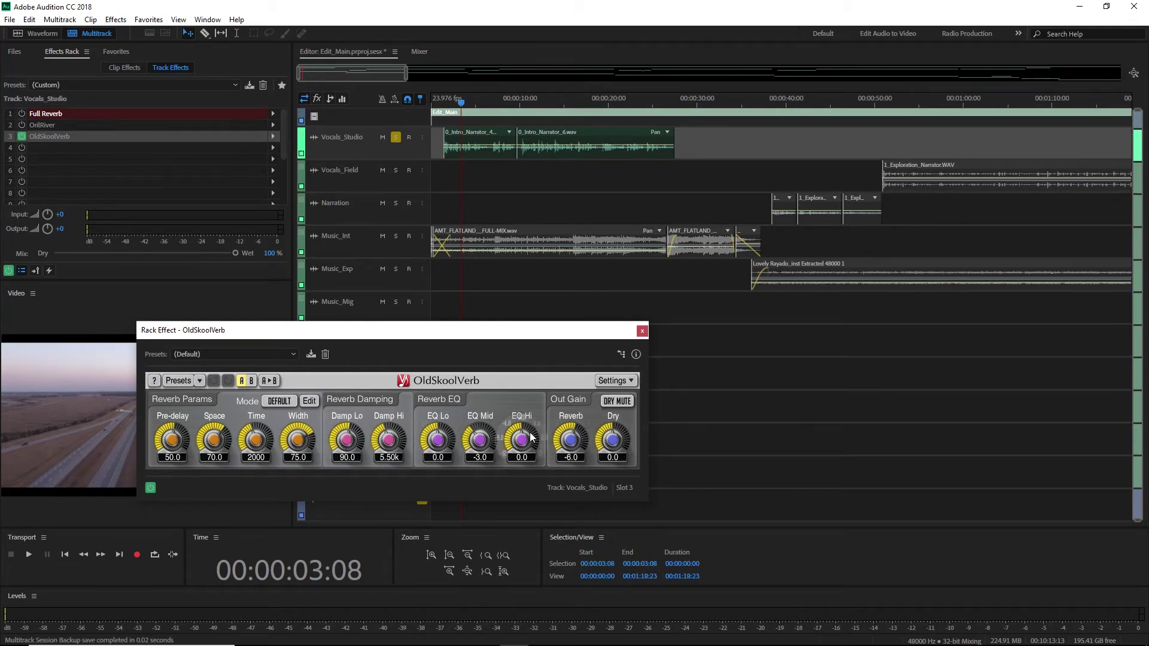
# Step: Load the Bright Studio preset in OldSkoolVerb, play the narration, and return the playhead to 00:00:03:02
pyautogui.click(225, 351)
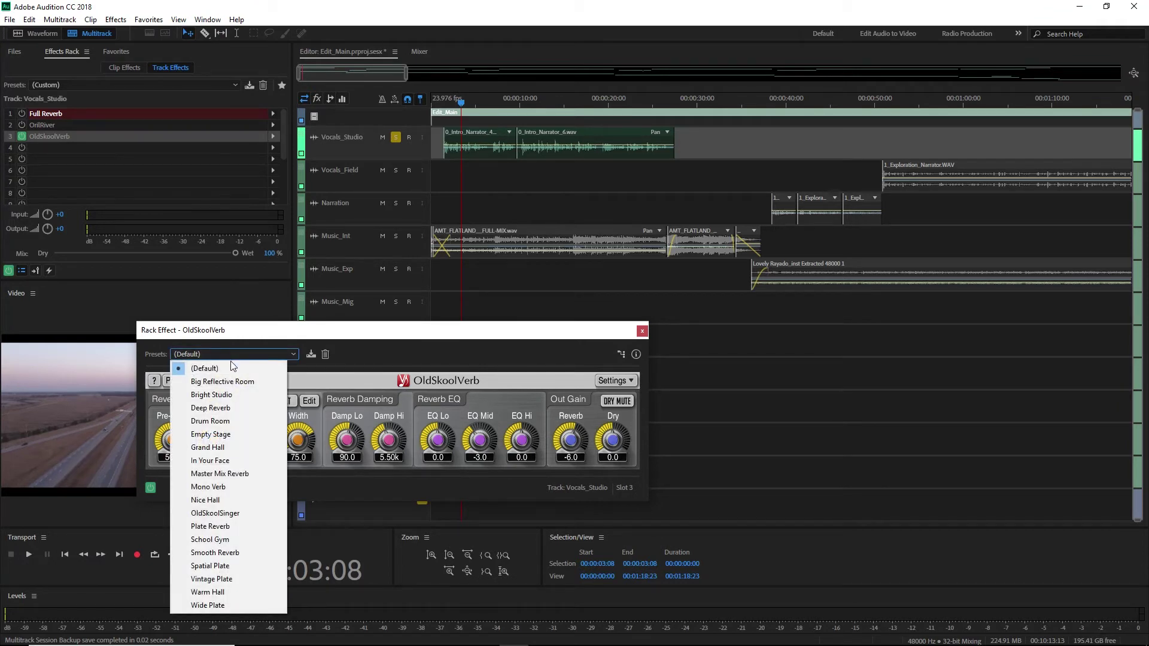
pyautogui.click(233, 392)
pyautogui.press('space')
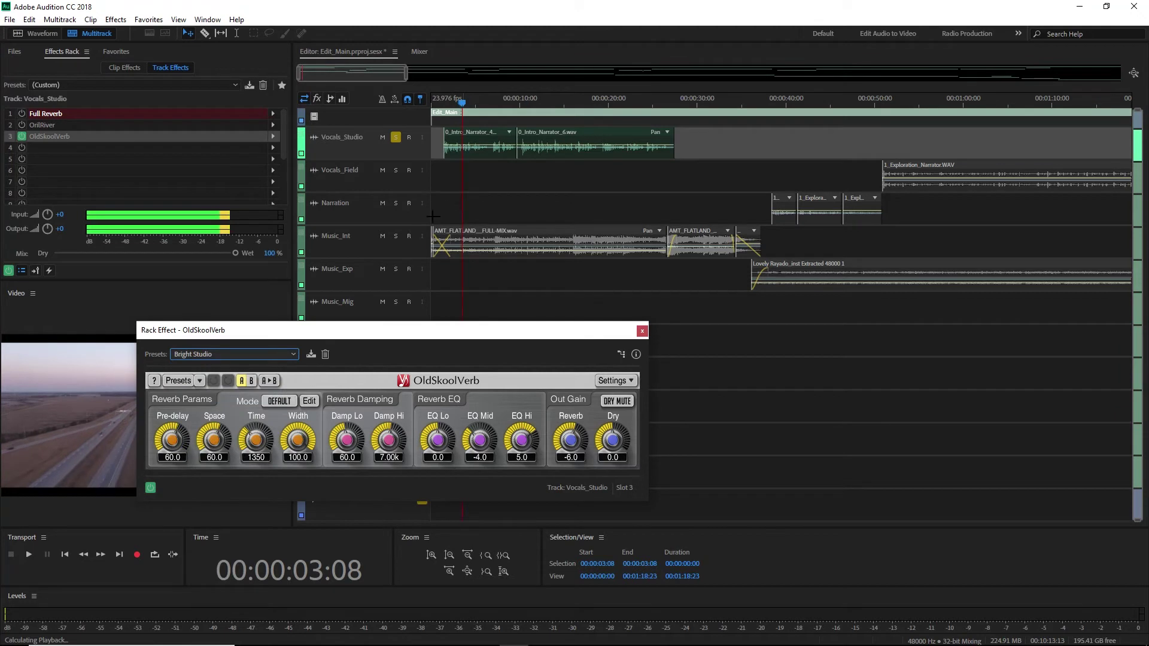
pyautogui.press('space')
pyautogui.click(458, 103)
# Step: Load OldSkoolVerb's In Your Face preset, play the narration, and return the playhead to 00:00:03:10
pyautogui.click(236, 355)
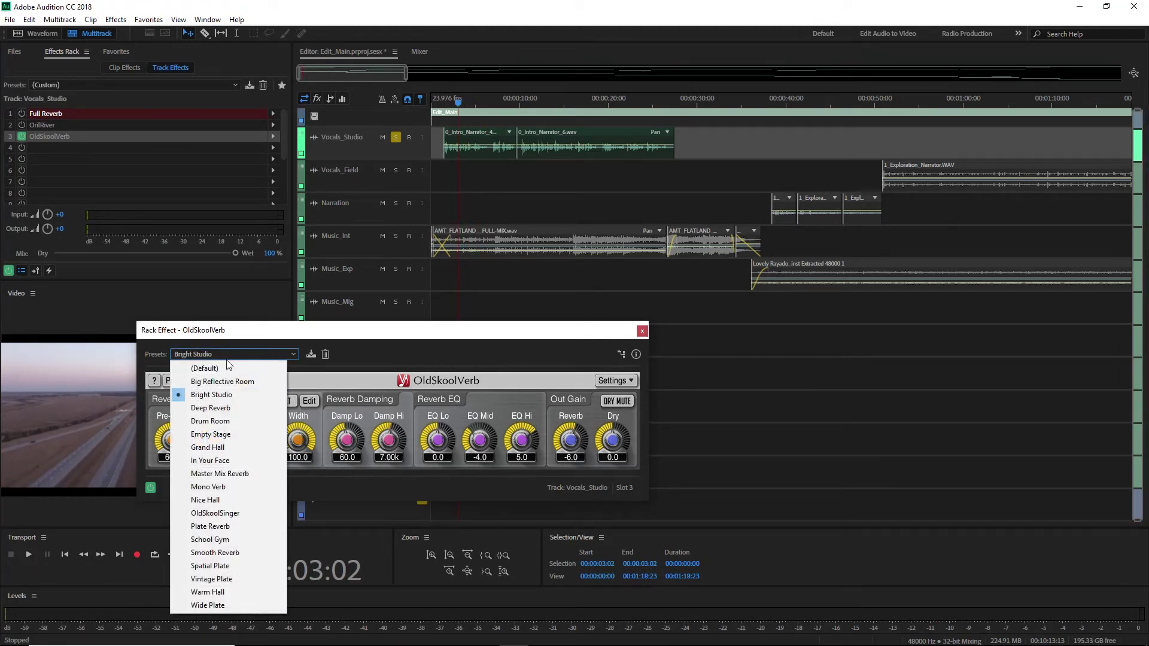
pyautogui.click(209, 460)
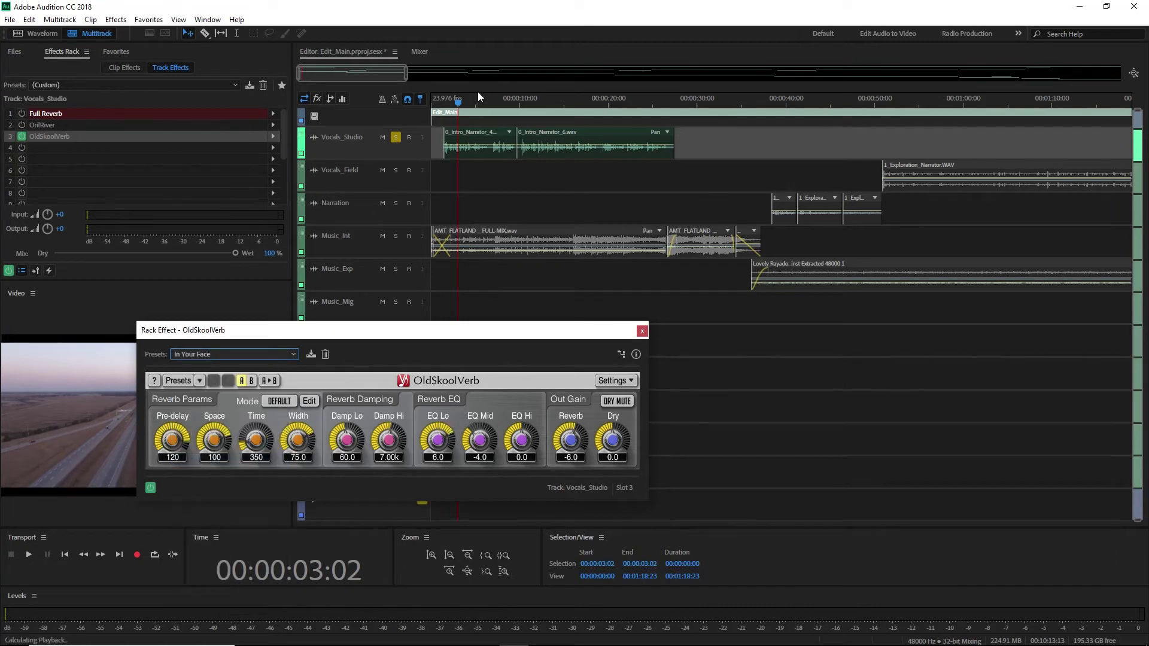
pyautogui.press('space')
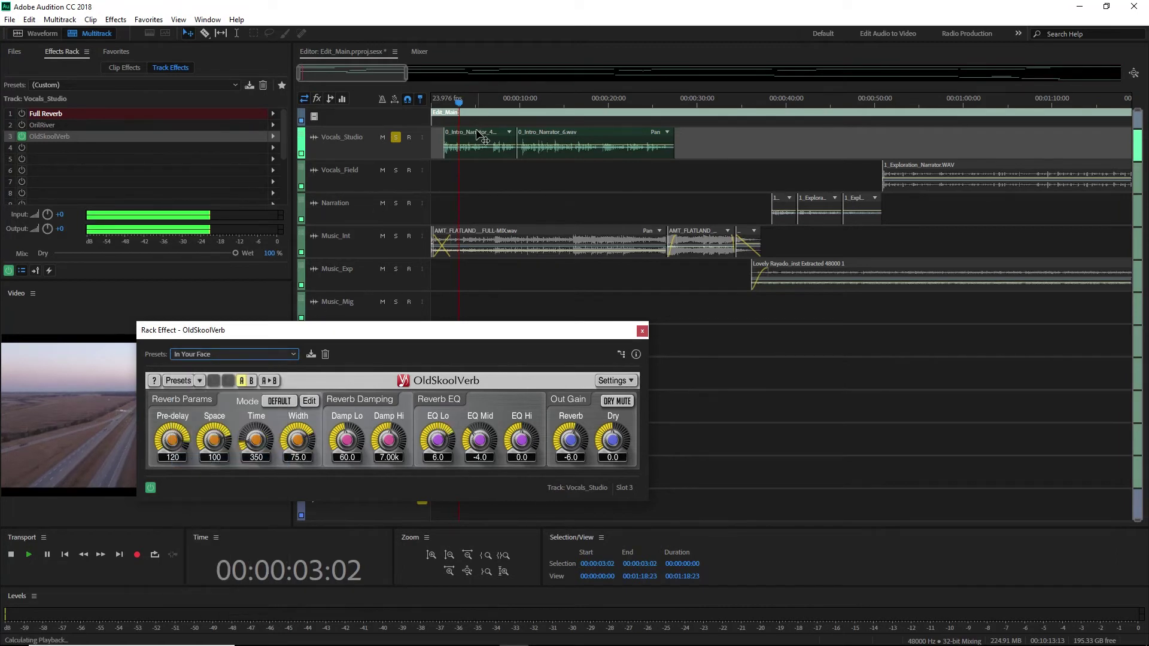
pyautogui.press('space')
pyautogui.click(462, 103)
# Step: Load the Nice Hall preset in OldSkoolVerb, play the narration, and return the playhead to 00:00:03:05
pyautogui.click(252, 357)
pyautogui.click(206, 500)
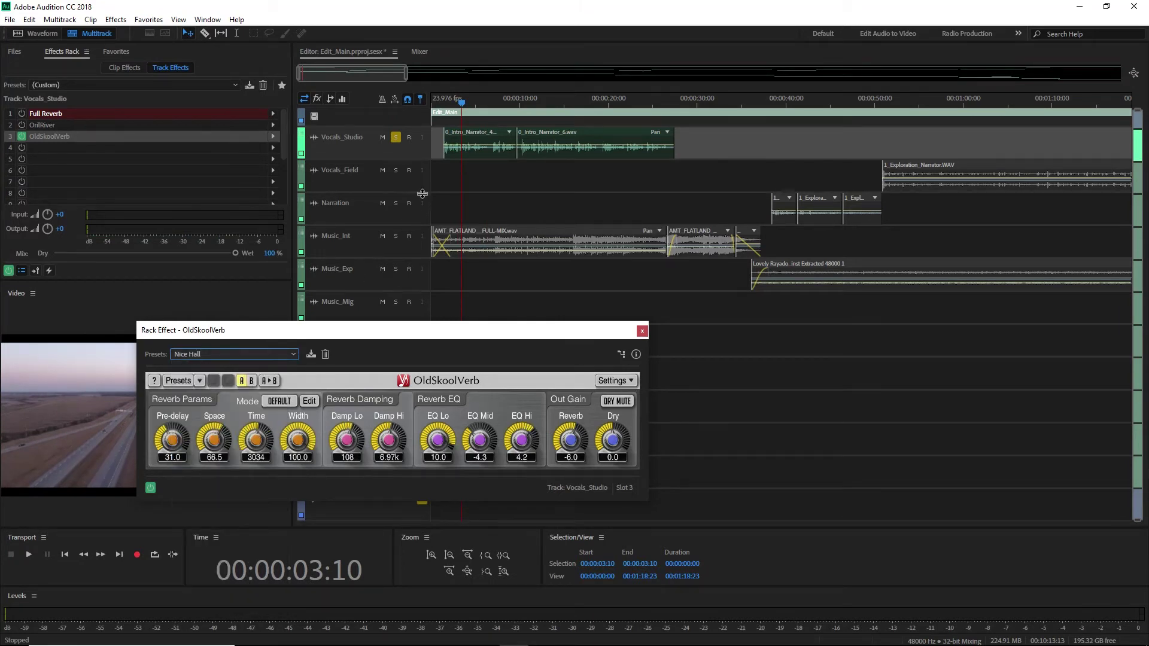
pyautogui.press('space')
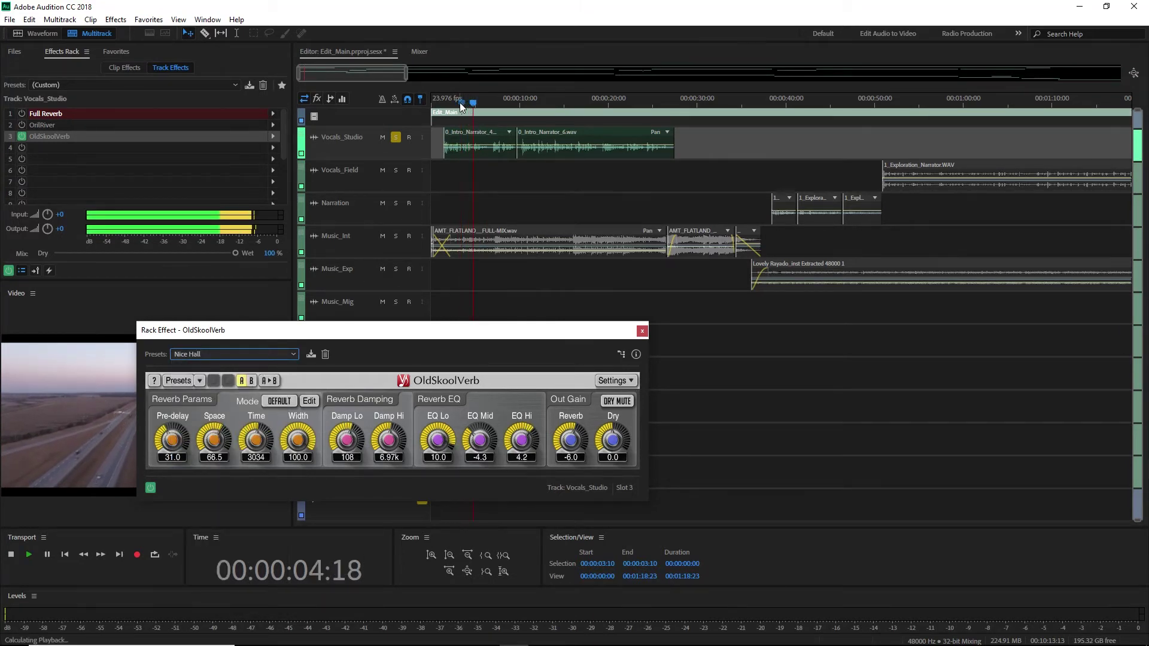
pyautogui.click(460, 110)
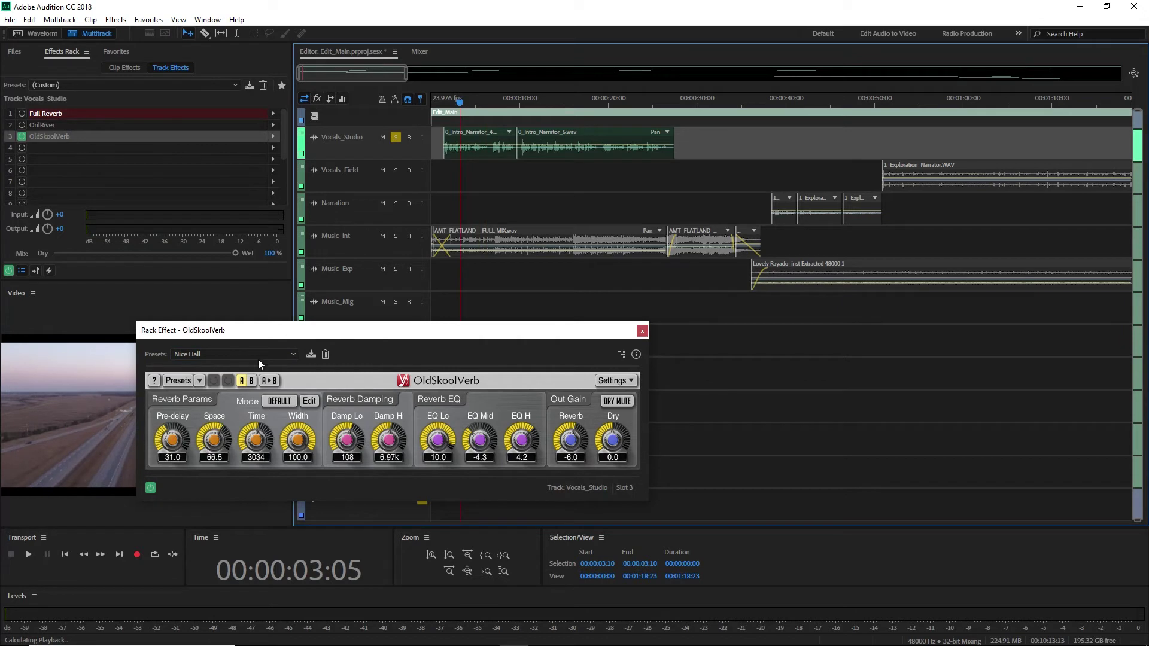
# Step: Load OldSkoolVerb's School Gym preset, play the narration, and return the playhead to 00:00:03:12
pyautogui.click(257, 354)
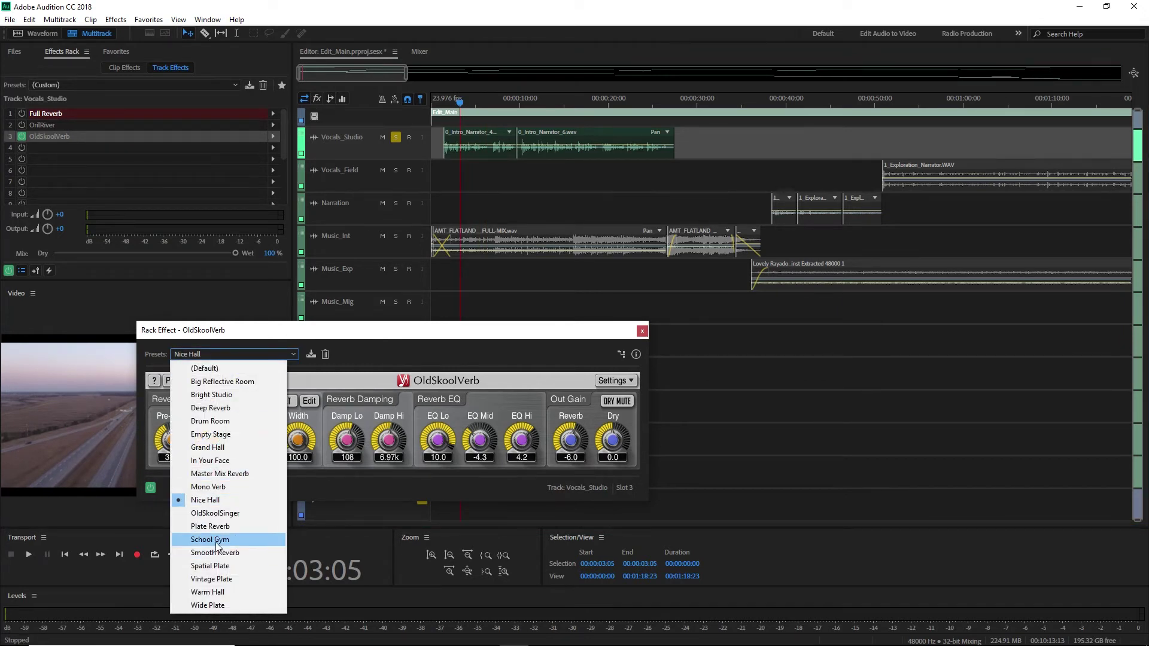
pyautogui.click(210, 539)
pyautogui.press('space')
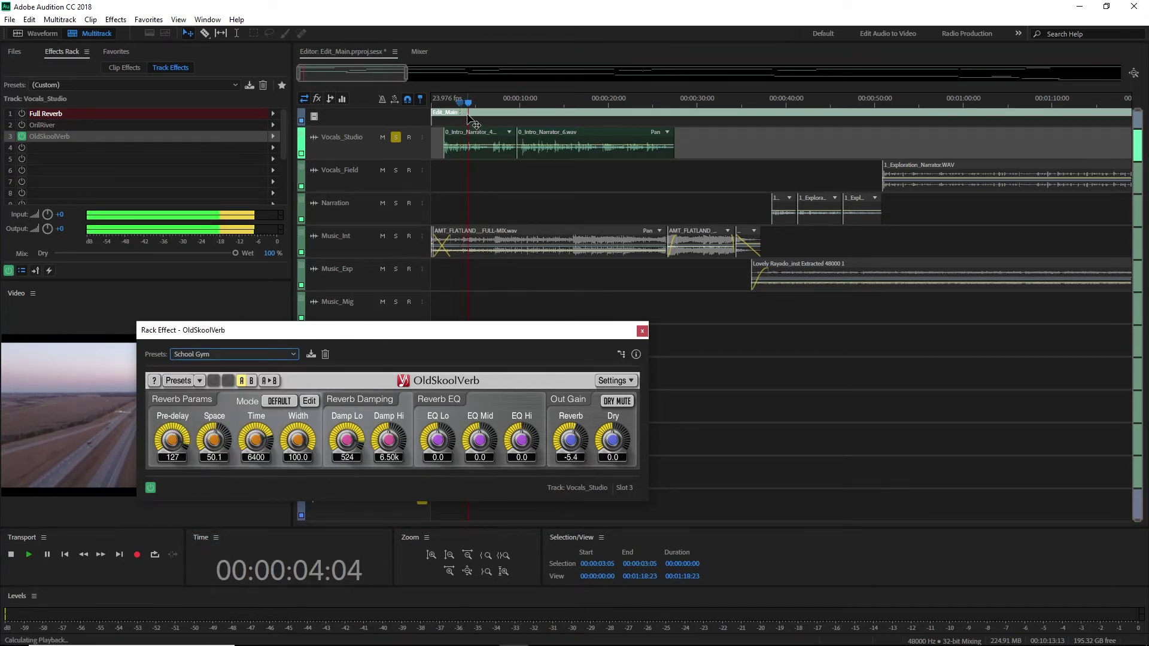
pyautogui.click(461, 106)
# Step: Load the Wide Plate preset in OldSkoolVerb, play the narration, and return the playhead to 00:00:03:15
pyautogui.click(230, 356)
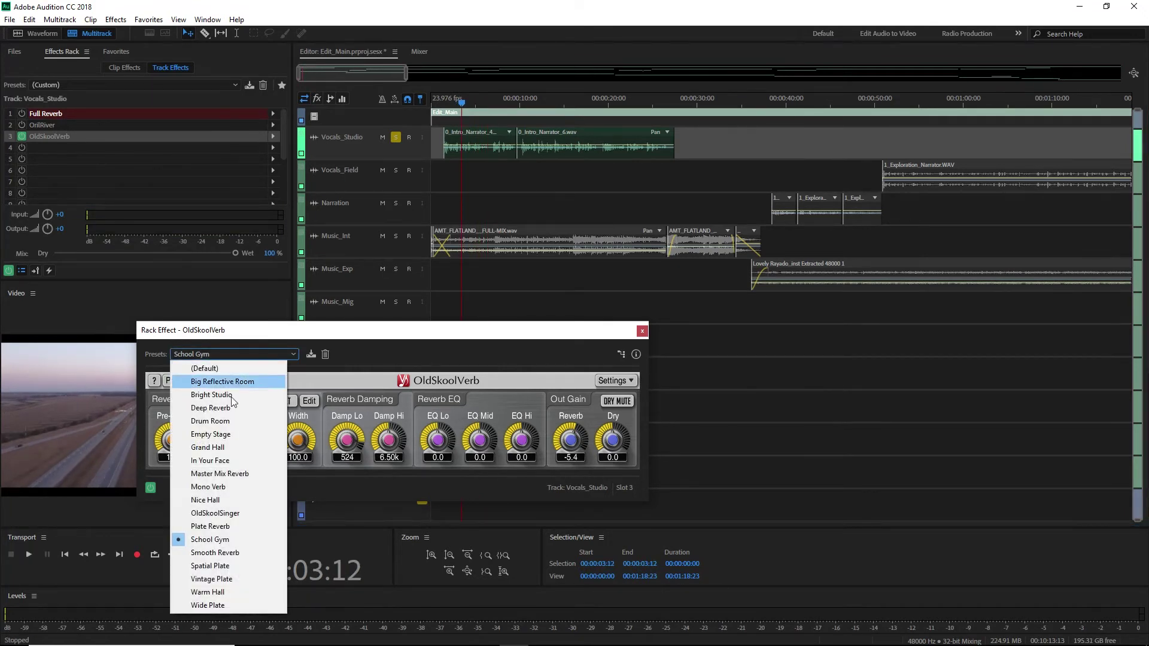
pyautogui.click(208, 605)
pyautogui.press('space')
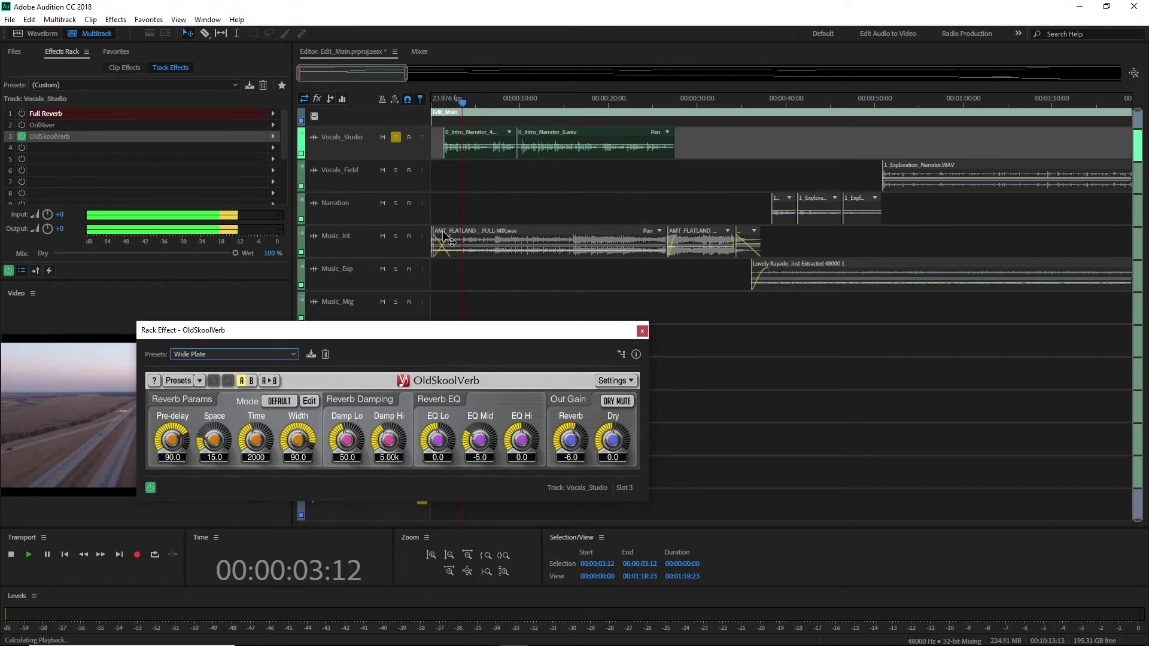
pyautogui.click(463, 105)
pyautogui.press('space')
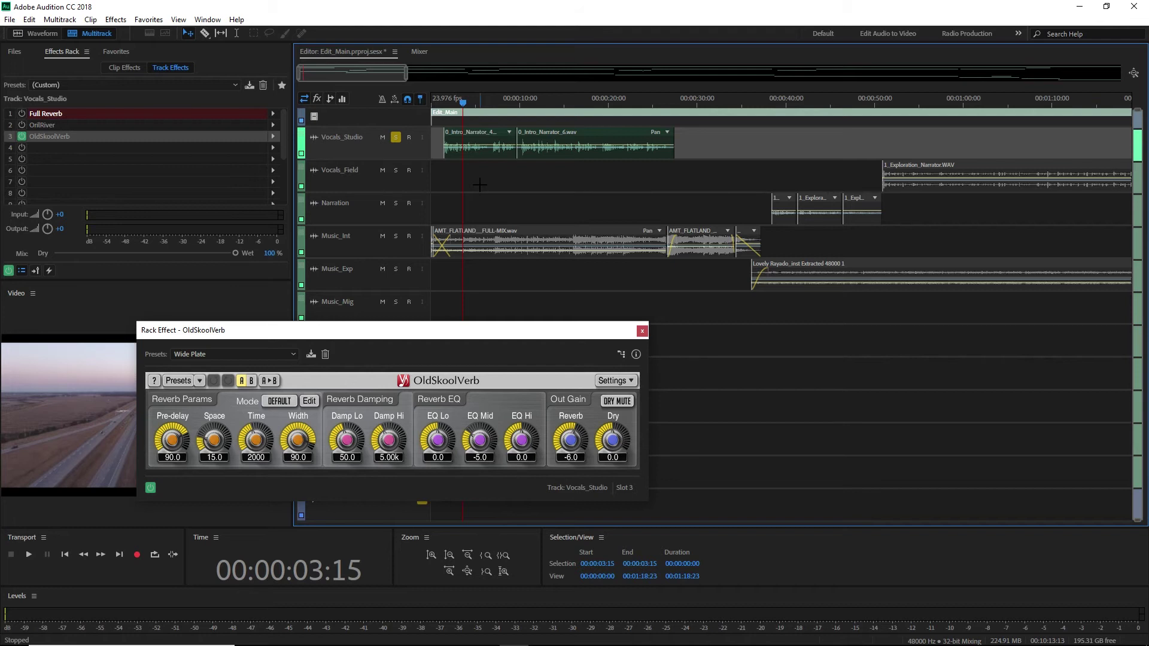
# Step: Select the Full Reverb effect in the Vocals_Studio track's effects rack
pyautogui.click(425, 339)
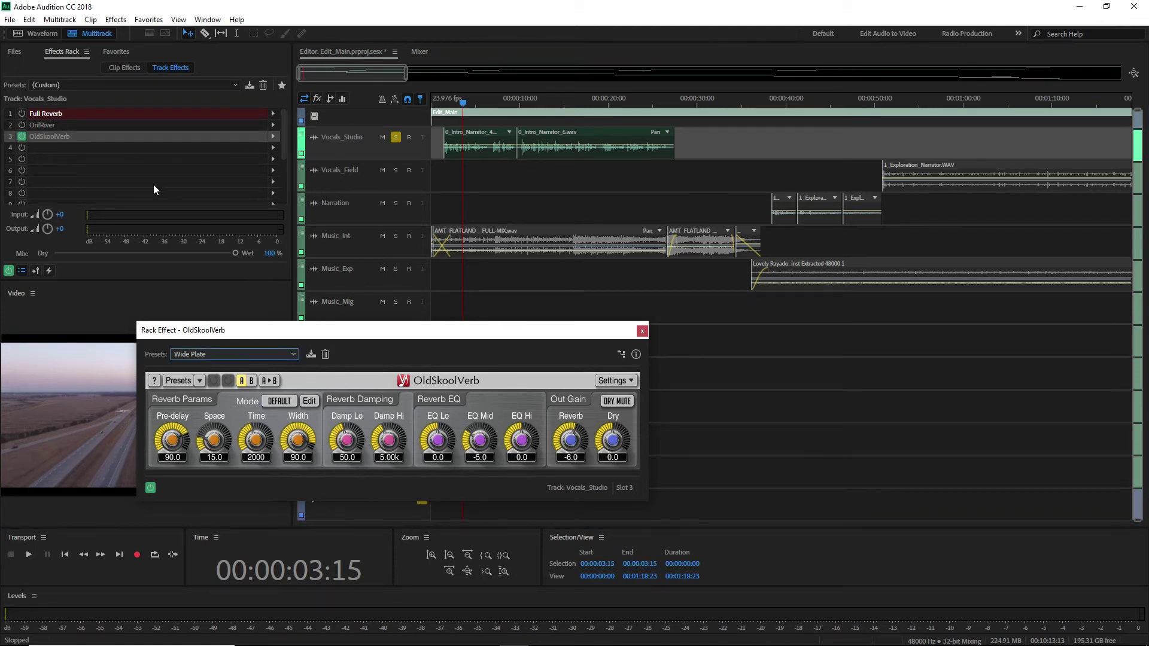
pyautogui.click(51, 115)
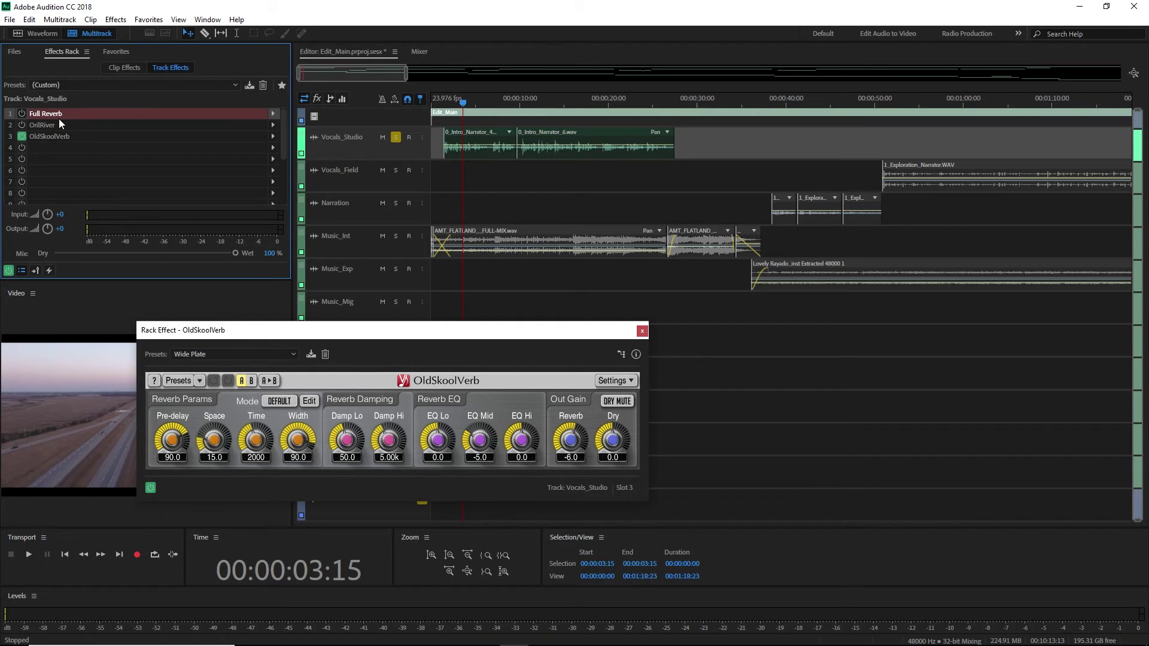